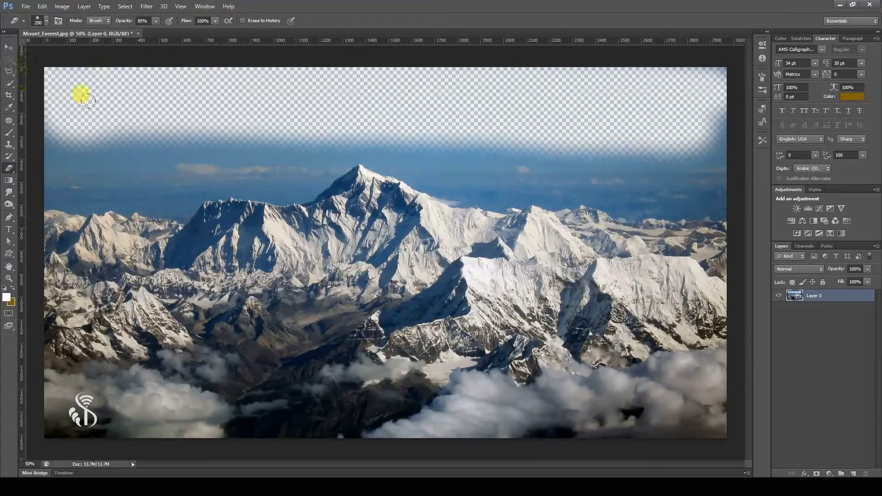
- Undo the erasing of the sky and set the Eraser tool to a 133 px size with 24% hardness
key("ctrl+alt+z")
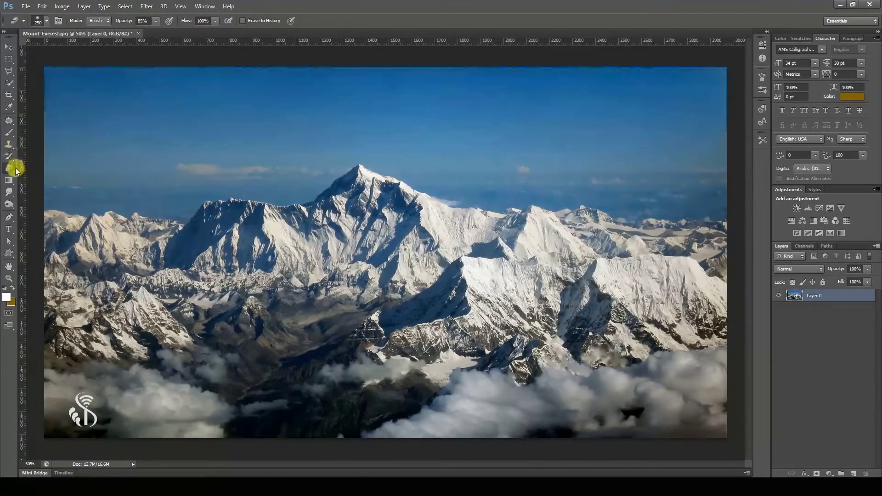
left_click(10, 169)
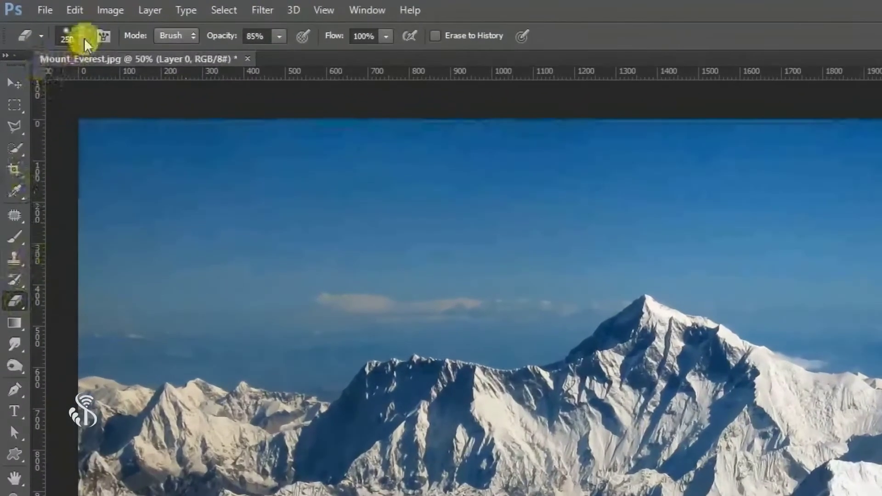
left_click(82, 36)
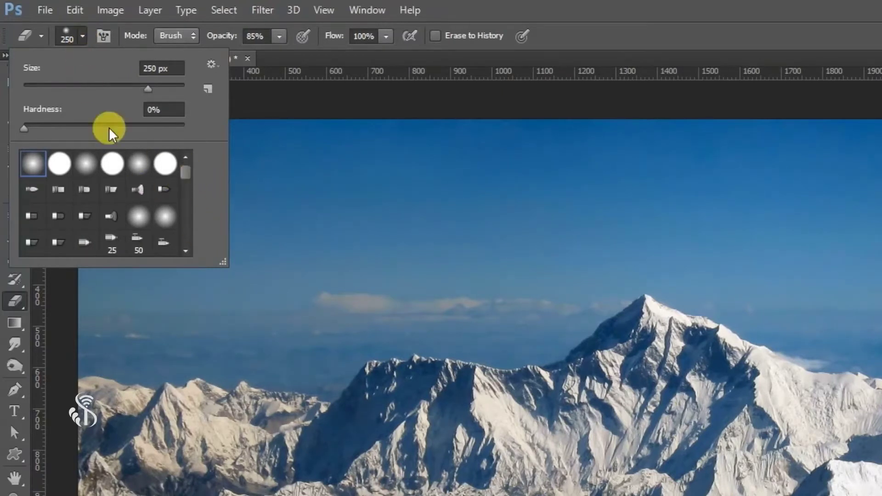
left_click_drag(147, 88, 119, 92)
left_click_drag(22, 129, 64, 131)
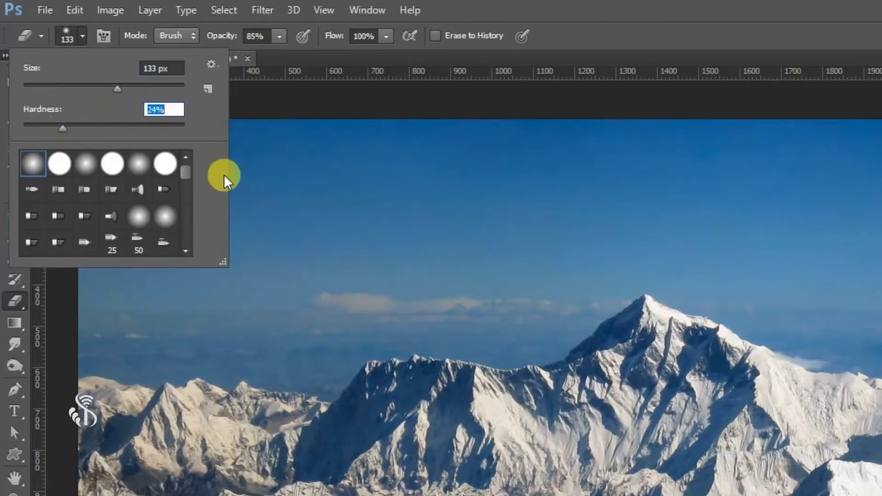
left_click(75, 39)
- Try a diagonal eraser stroke across the sky in Brush mode and undo it
left_click(193, 39)
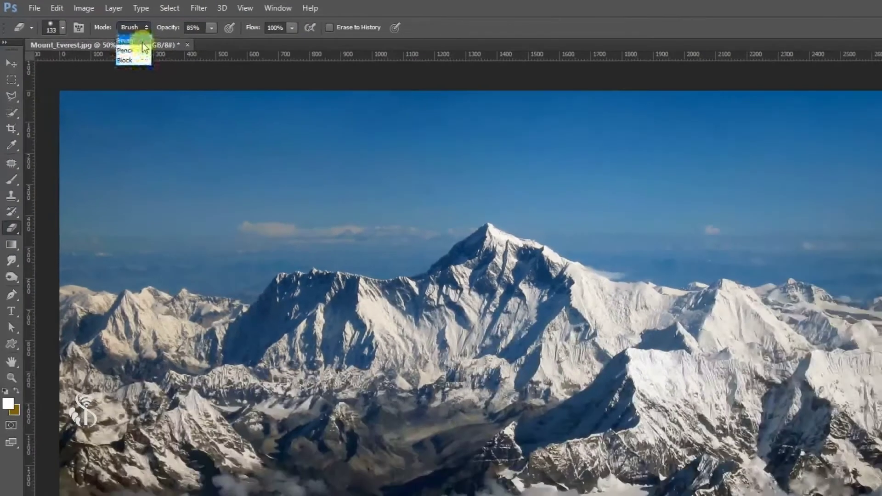
left_click(144, 46)
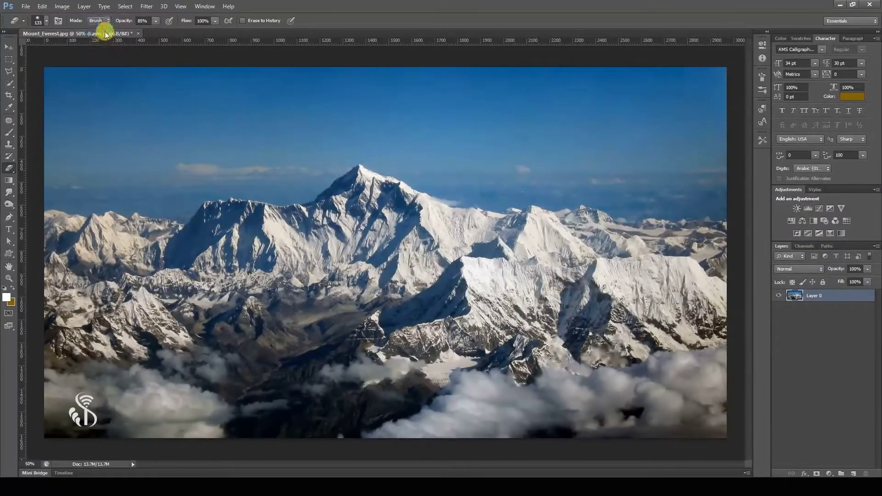
left_click_drag(110, 97, 453, 155)
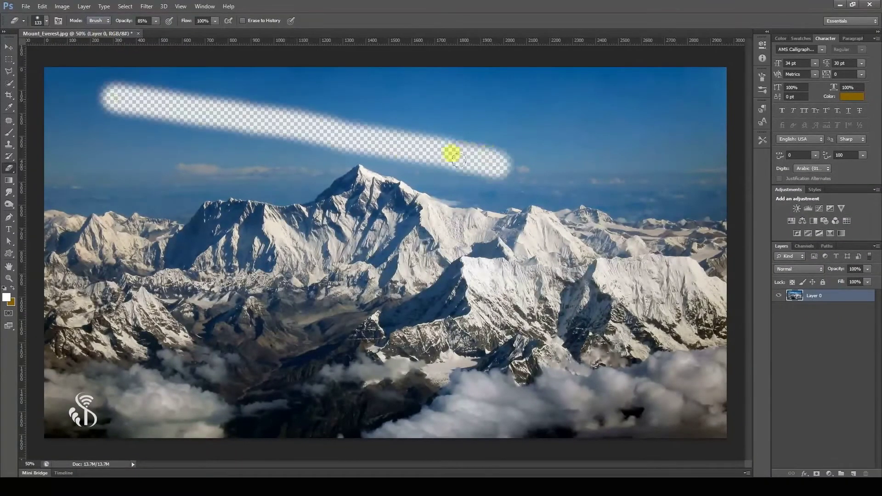
key("ctrl+z")
- Try a diagonal eraser stroke across the sky in Pencil mode and undo it
left_click(98, 20)
left_click(96, 34)
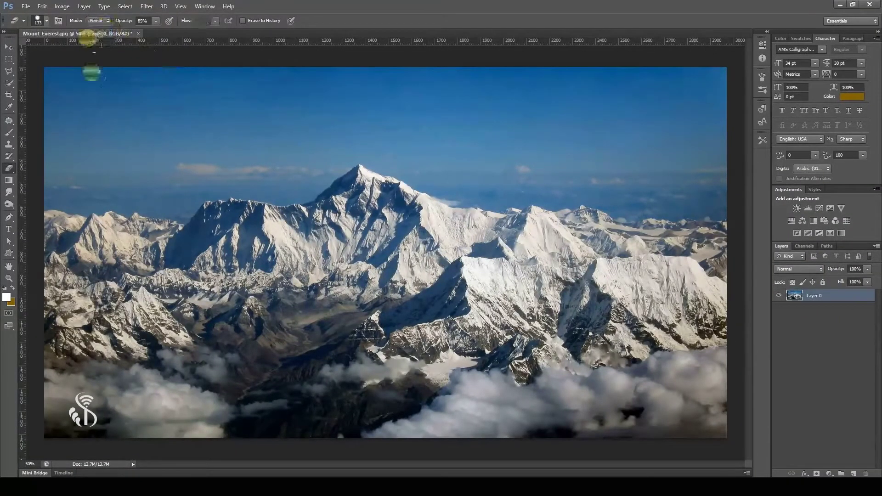
left_click_drag(105, 92, 416, 171)
key("ctrl+z")
- Try an eraser stroke across the sky in Block mode, undoing it and restoring Brush mode
left_click(98, 20)
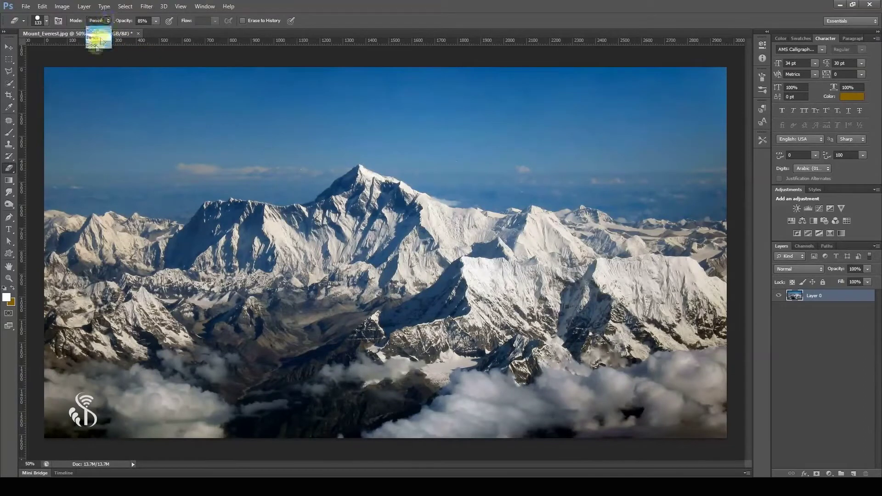
left_click(95, 46)
left_click_drag(101, 98, 340, 147)
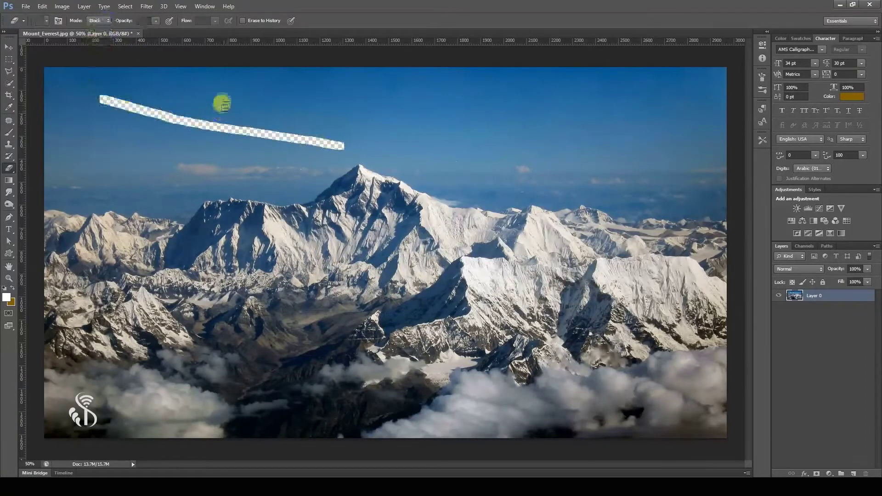
key("ctrl+z")
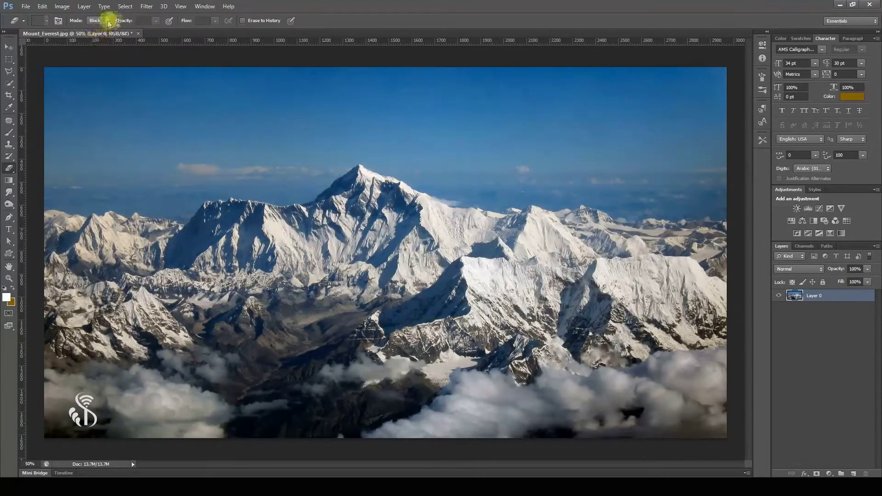
left_click(105, 21)
left_click(95, 31)
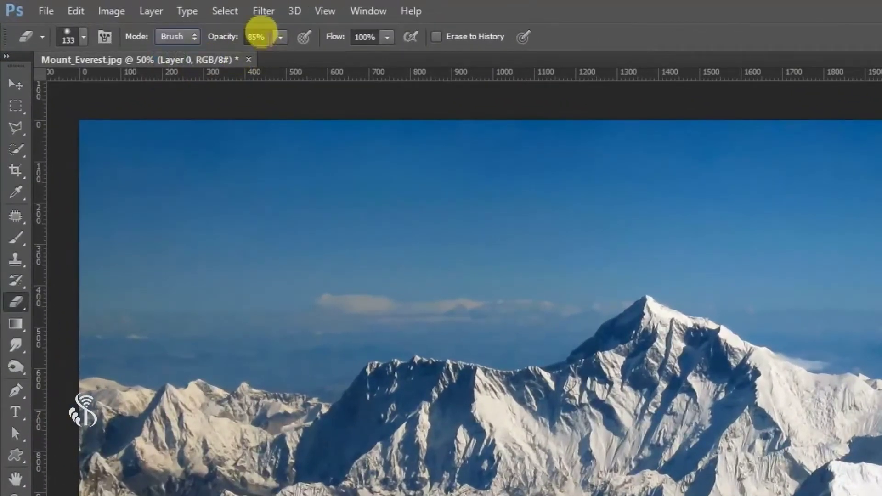
- Set the eraser opacity to 100%, try a stroke across the sky and undo it
left_click(268, 36)
left_click(281, 37)
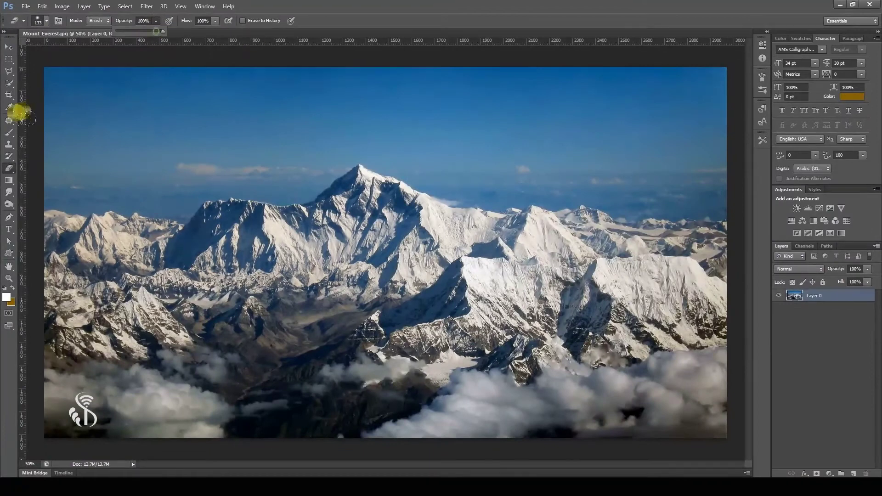
left_click_drag(19, 111, 626, 158)
key("ctrl+z")
- Set the eraser opacity to 50%, try a stroke over the sky and mountains and undo it
left_click(146, 20)
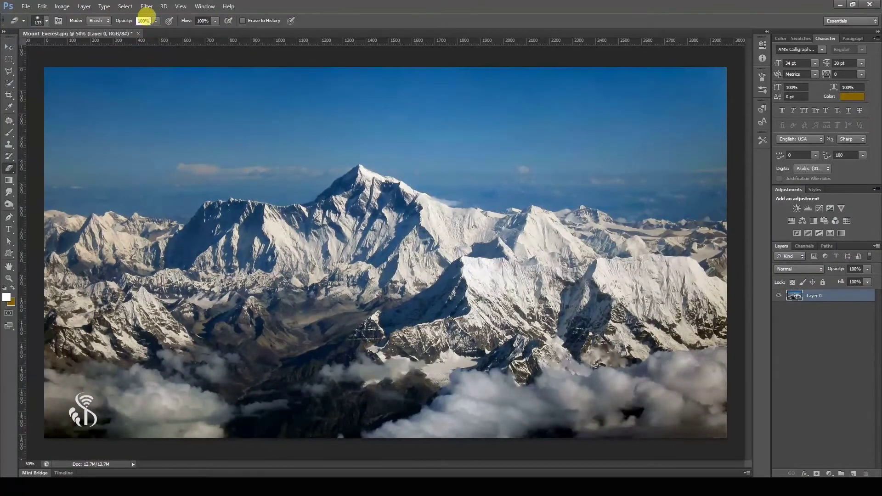
type("50")
key("Return")
mouse_move(103, 110)
left_mouse_down()
mouse_move(530, 126)
mouse_move(483, 230)
mouse_move(266, 267)
left_mouse_up()
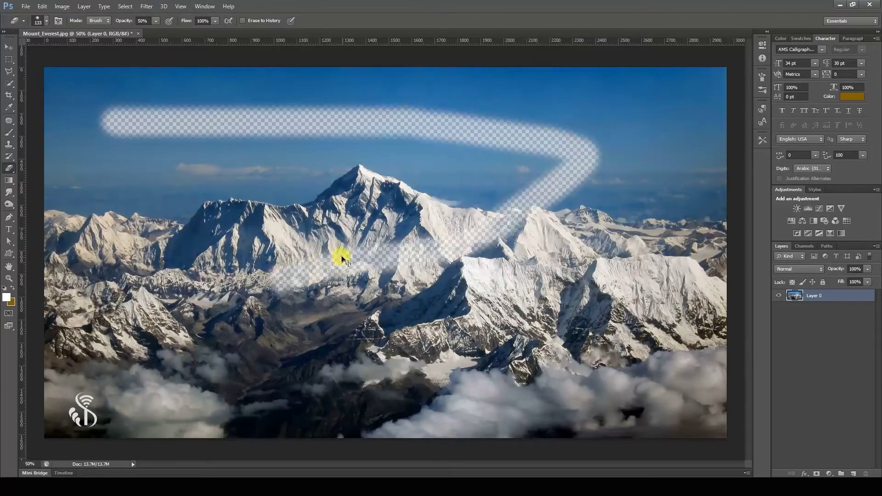
key("ctrl+z")
- Compare the options available in the Block and Pencil eraser modes, returning to Brush mode
left_click(108, 20)
left_click(99, 45)
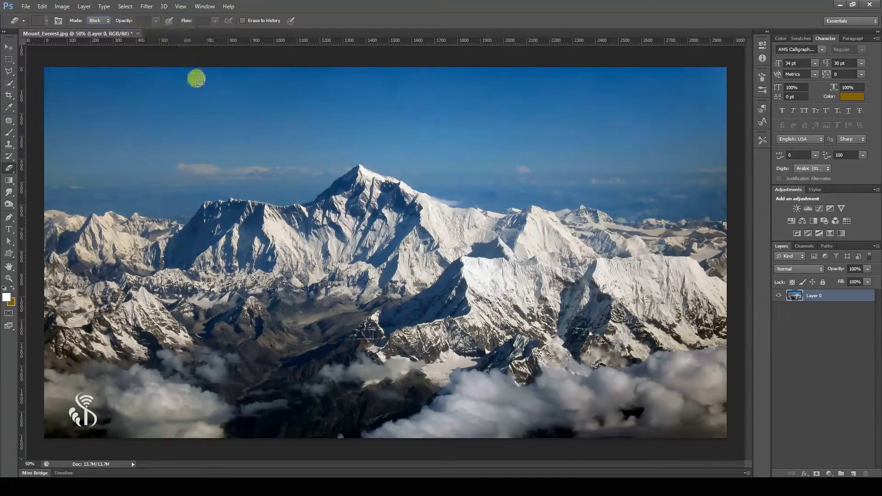
left_click(98, 20)
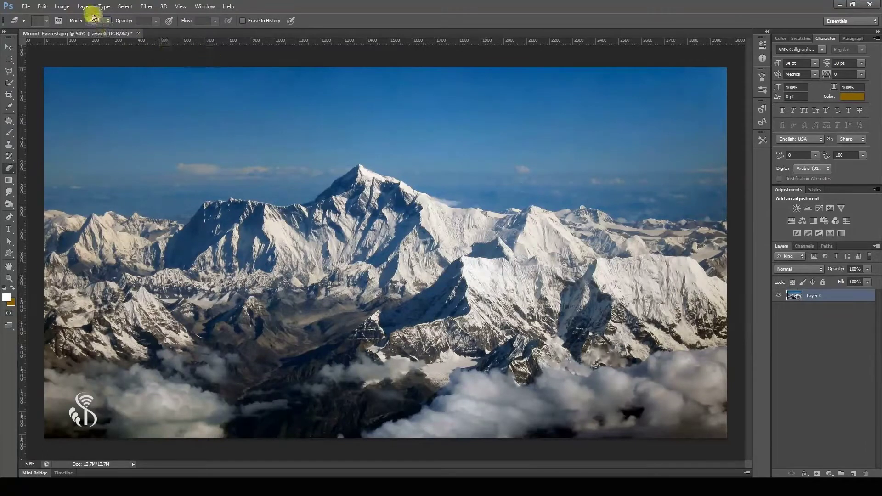
left_click(96, 12)
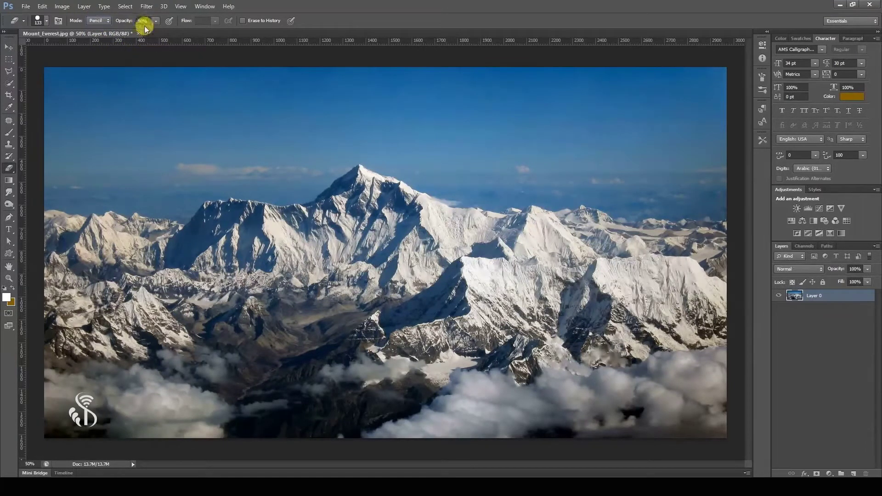
left_click(103, 21)
left_click(98, 30)
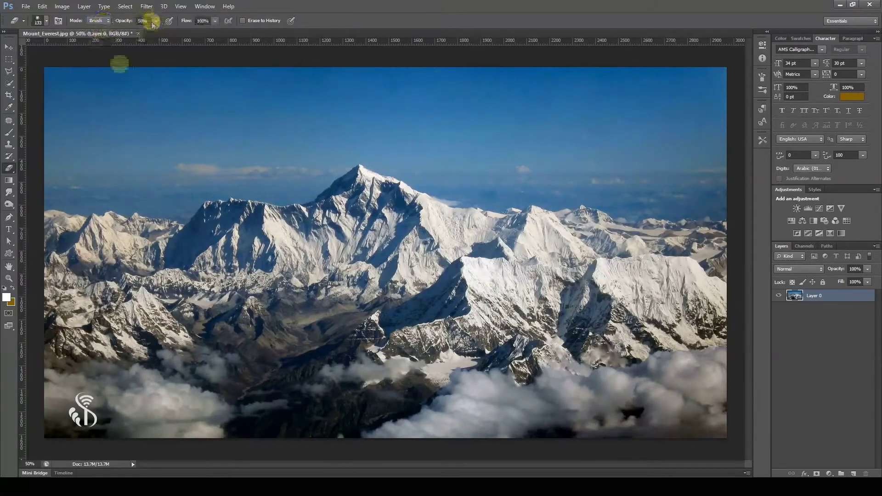
- Add a new layer filled with the brown background colour and place it beneath the mountain photo layer
key("ctrl+shift+n")
key("Return")
key("ctrl+BackSpace")
key("ctrl+[")
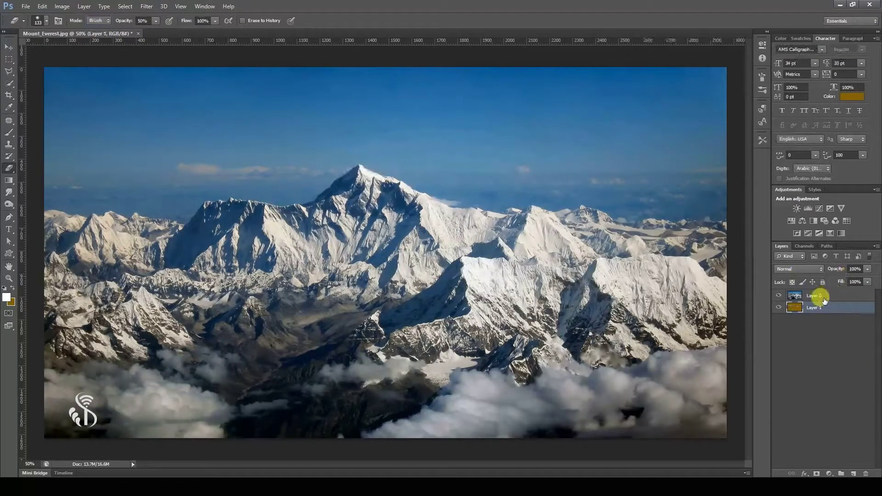
- Select the mountain photo layer, try erasing along the main ridge and undo the stroke
left_click(824, 300)
mouse_move(134, 199)
left_mouse_down()
mouse_move(485, 181)
mouse_move(112, 185)
mouse_move(136, 202)
mouse_move(204, 207)
mouse_move(207, 183)
left_mouse_up()
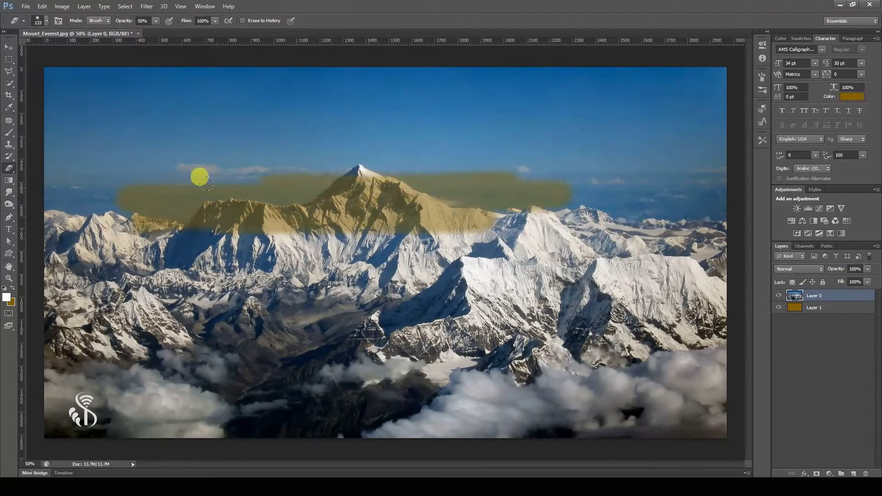
key("ctrl+z")
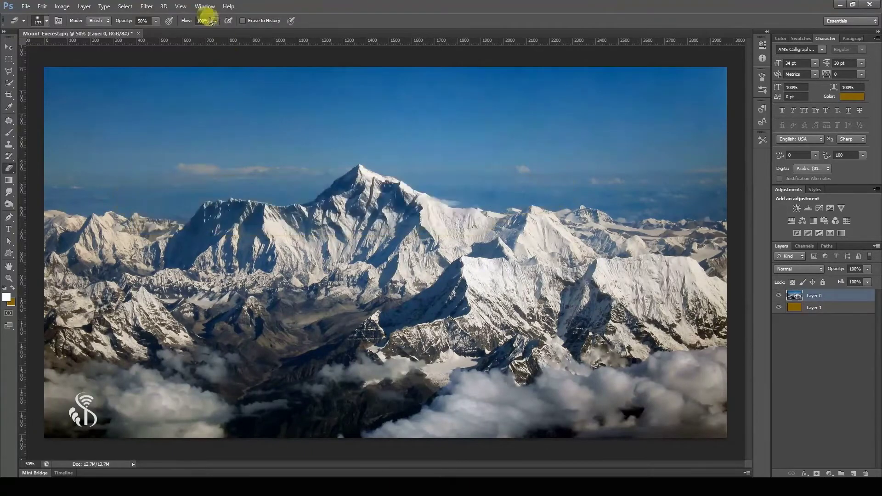
- Set the eraser flow to 52% and erase a stroke from the sky down to the mountains
left_click(215, 20)
left_click(192, 30)
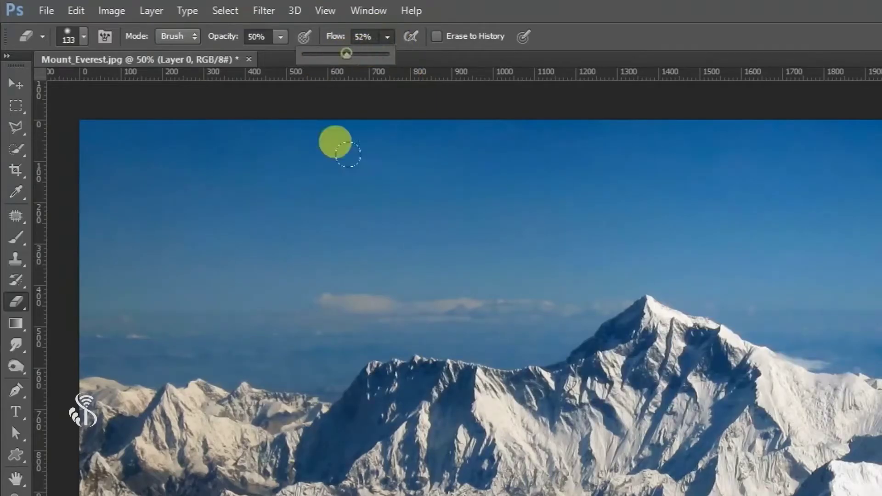
mouse_move(348, 154)
left_mouse_down()
mouse_move(567, 273)
mouse_move(528, 303)
left_mouse_up()
- Enlarge the eraser brush by seven increments and erase a stroke across the sky
key("bracketright")
key("bracketright")
key("bracketright")
key("bracketright")
key("bracketright")
key("bracketright")
key("bracketright")
mouse_move(164, 95)
left_mouse_down()
mouse_move(131, 125)
mouse_move(132, 134)
mouse_move(290, 128)
mouse_move(442, 169)
mouse_move(491, 157)
mouse_move(419, 157)
mouse_move(486, 136)
left_mouse_up()
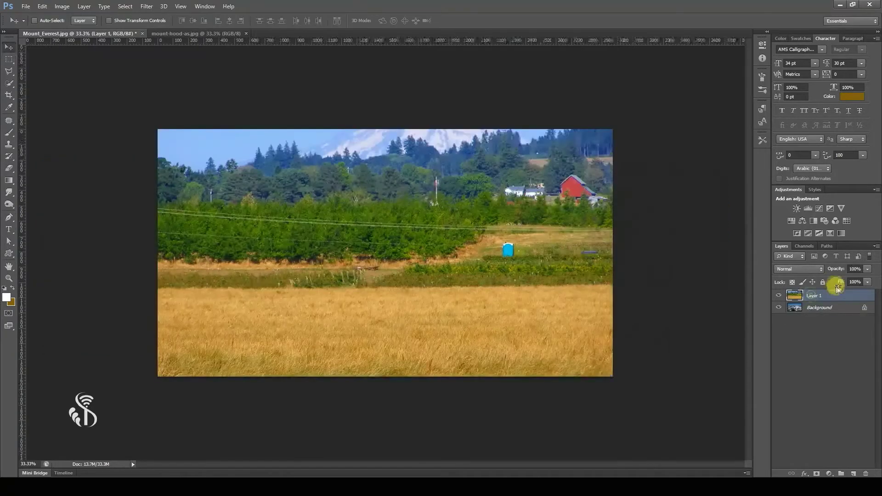
- Try lowering the layer opacity of the farmland photo above the mountain image
left_click(867, 269)
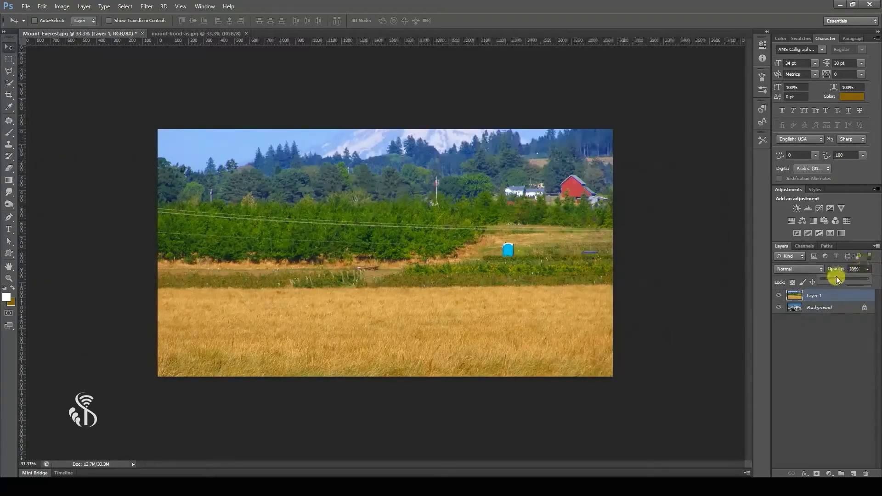
left_click_drag(836, 278, 605, 345)
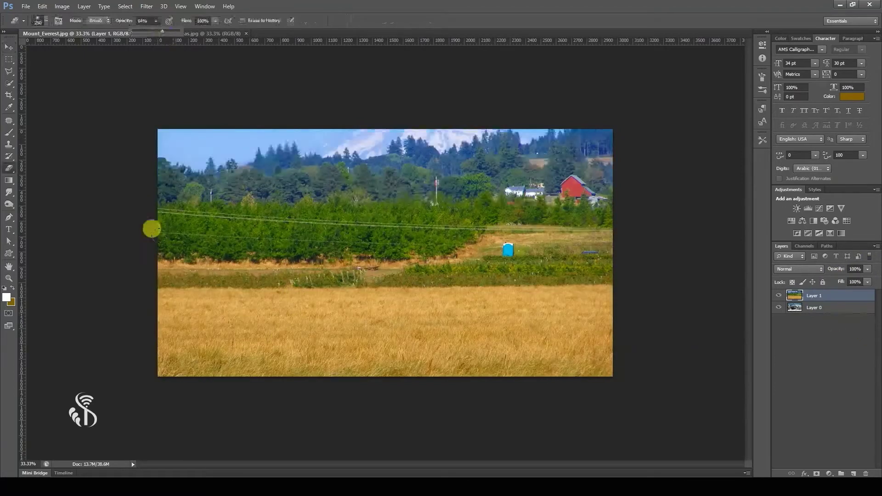
- Erase the upper part of the farmland layer to blend it with the mountain photo beneath
mouse_move(114, 203)
left_mouse_down()
mouse_move(303, 191)
mouse_move(145, 192)
mouse_move(396, 157)
mouse_move(155, 160)
mouse_move(139, 146)
mouse_move(175, 134)
mouse_move(291, 136)
mouse_move(141, 134)
mouse_move(183, 123)
mouse_move(583, 114)
mouse_move(352, 123)
mouse_move(518, 144)
left_mouse_up()
key("ctrl+plus")
mouse_move(239, 162)
left_mouse_down()
mouse_move(258, 214)
mouse_move(189, 56)
mouse_move(267, 82)
mouse_move(32, 104)
mouse_move(13, 128)
mouse_move(167, 146)
mouse_move(14, 140)
mouse_move(182, 94)
mouse_move(140, 74)
mouse_move(114, 160)
mouse_move(26, 187)
mouse_move(48, 204)
mouse_move(361, 200)
mouse_move(337, 158)
mouse_move(341, 148)
mouse_move(602, 88)
mouse_move(362, 56)
mouse_move(708, 61)
mouse_move(707, 92)
mouse_move(478, 117)
mouse_move(311, 175)
mouse_move(320, 193)
mouse_move(682, 215)
mouse_move(696, 196)
mouse_move(709, 137)
left_mouse_up()
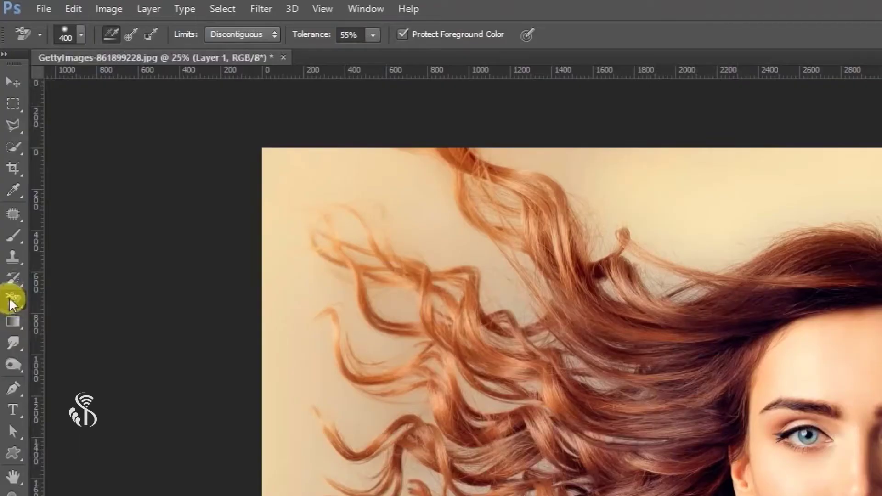
- Choose the Background Eraser Tool and erase the beige backdrop around the outer edges of the woman's hair
right_click(7, 170)
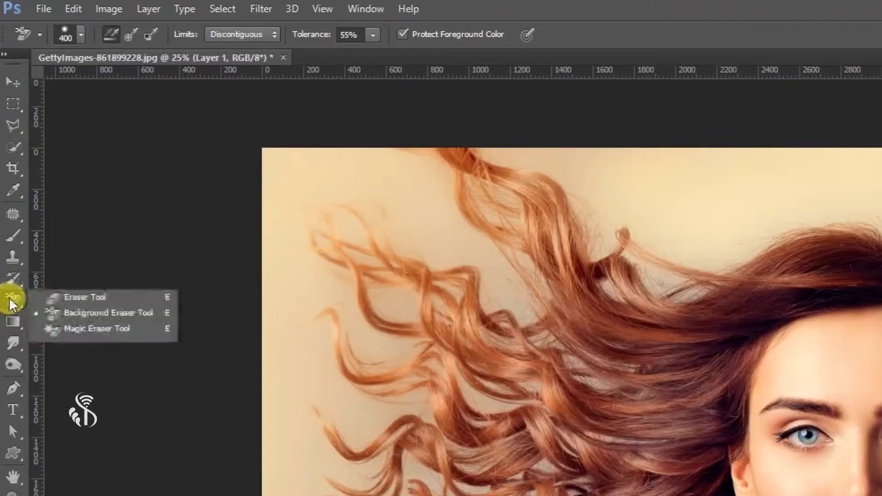
left_click(149, 312)
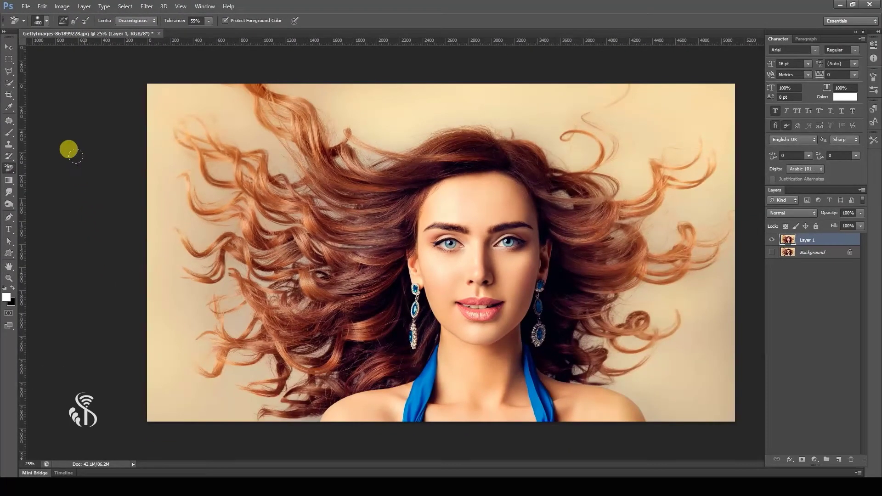
mouse_move(150, 82)
left_mouse_down()
mouse_move(131, 96)
mouse_move(144, 379)
mouse_move(189, 390)
mouse_move(137, 389)
mouse_move(207, 390)
mouse_move(156, 367)
mouse_move(174, 279)
mouse_move(156, 268)
mouse_move(143, 223)
mouse_move(157, 205)
mouse_move(150, 184)
mouse_move(159, 178)
mouse_move(166, 194)
mouse_move(151, 143)
mouse_move(155, 82)
mouse_move(187, 63)
mouse_move(214, 95)
mouse_move(202, 60)
mouse_move(284, 39)
mouse_move(305, 69)
mouse_move(355, 83)
mouse_move(563, 68)
mouse_move(382, 96)
mouse_move(357, 111)
mouse_move(277, 64)
left_mouse_up()
mouse_move(410, 85)
left_mouse_down()
mouse_move(411, 105)
mouse_move(491, 99)
mouse_move(551, 118)
mouse_move(549, 102)
mouse_move(579, 81)
mouse_move(667, 72)
mouse_move(612, 98)
mouse_move(711, 79)
mouse_move(728, 326)
mouse_move(706, 408)
mouse_move(716, 243)
mouse_move(691, 283)
mouse_move(641, 292)
mouse_move(655, 285)
mouse_move(692, 320)
mouse_move(683, 348)
mouse_move(642, 368)
mouse_move(678, 390)
left_mouse_up()
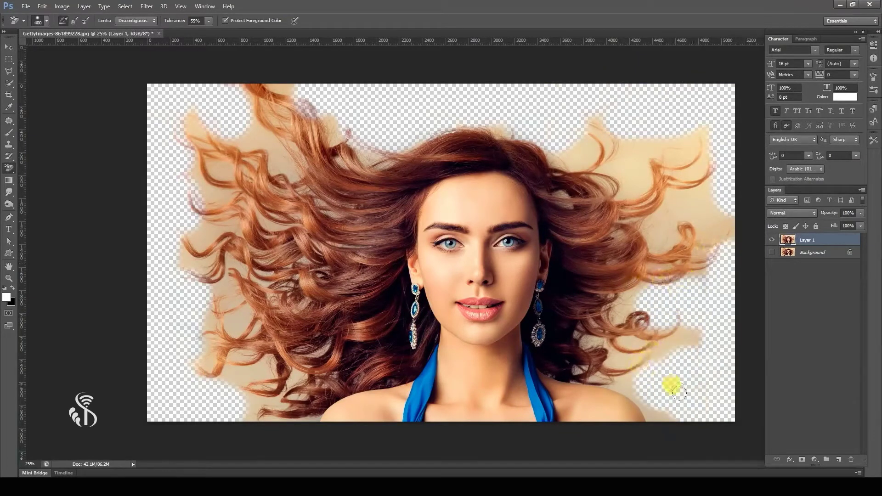
- Try erasing the remaining backdrop between and over the hair strands, and undo the erasing
mouse_move(689, 188)
left_mouse_down()
mouse_move(670, 193)
mouse_move(695, 194)
mouse_move(714, 210)
left_mouse_up()
mouse_move(715, 148)
left_mouse_down()
mouse_move(702, 120)
mouse_move(679, 118)
mouse_move(630, 134)
mouse_move(610, 159)
left_mouse_up()
mouse_move(599, 115)
left_mouse_down()
mouse_move(565, 106)
mouse_move(566, 142)
left_mouse_up()
mouse_move(394, 70)
left_mouse_down()
mouse_move(318, 109)
mouse_move(268, 69)
mouse_move(216, 62)
mouse_move(225, 101)
mouse_move(262, 174)
mouse_move(289, 287)
mouse_move(234, 289)
mouse_move(214, 133)
mouse_move(259, 221)
mouse_move(273, 331)
mouse_move(209, 352)
mouse_move(416, 417)
mouse_move(456, 415)
mouse_move(179, 334)
mouse_move(403, 326)
mouse_move(382, 238)
mouse_move(293, 176)
mouse_move(343, 140)
mouse_move(235, 103)
mouse_move(384, 108)
left_mouse_up()
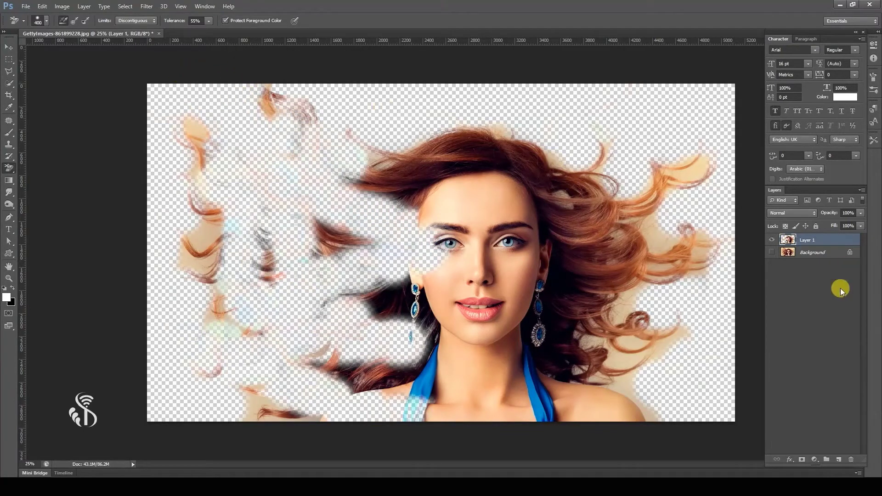
key("ctrl+z")
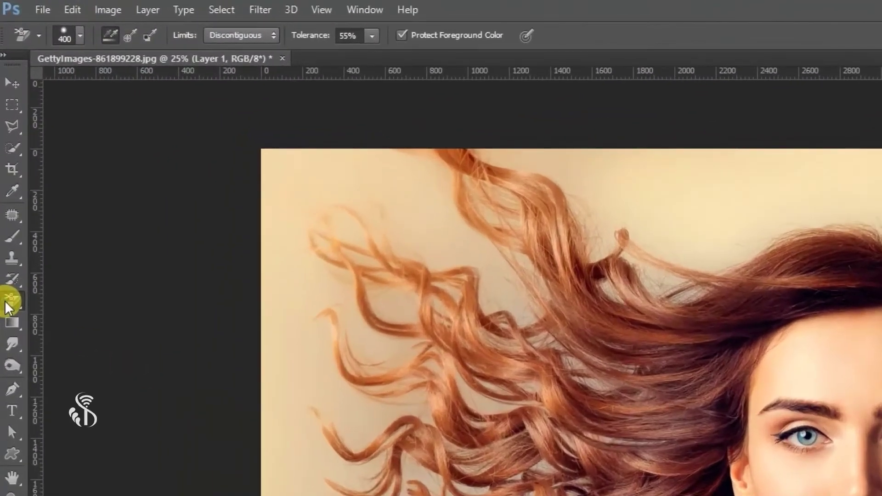
- Set the Background Eraser's sampling to Continuous and try erasing the beige backdrop along the photo's left side
left_click(111, 40)
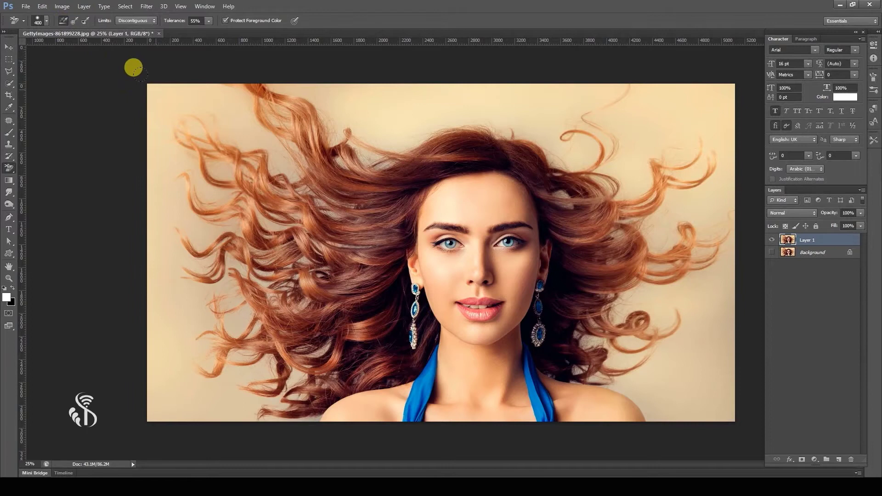
left_click_drag(158, 70, 192, 70)
mouse_move(130, 80)
left_mouse_down()
mouse_move(143, 143)
mouse_move(125, 292)
left_mouse_up()
mouse_move(124, 332)
left_mouse_down()
mouse_move(139, 362)
mouse_move(149, 363)
mouse_move(143, 295)
mouse_move(155, 270)
mouse_move(170, 377)
mouse_move(152, 389)
mouse_move(186, 394)
mouse_move(131, 386)
mouse_move(206, 398)
left_mouse_up()
mouse_move(121, 285)
left_mouse_down()
mouse_move(151, 118)
mouse_move(182, 83)
mouse_move(196, 81)
mouse_move(225, 100)
left_mouse_up()
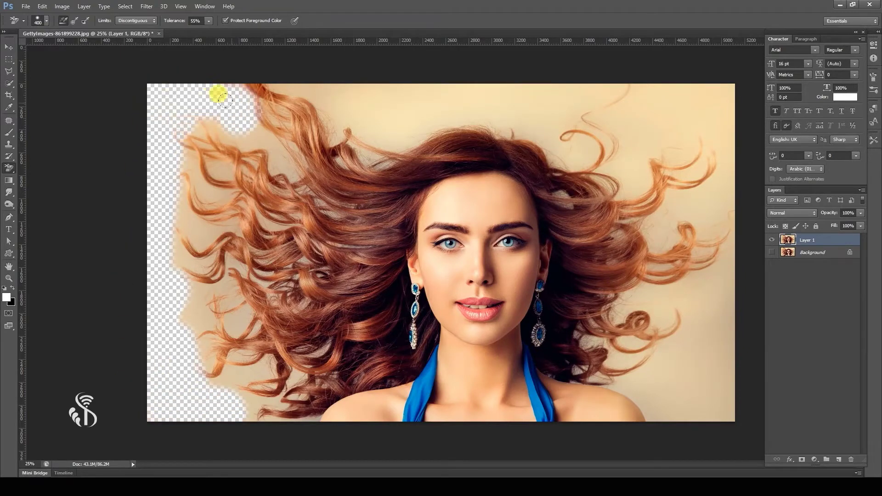
- Try erasing the backdrop above the head and around the curls on the right side, including over the strands
mouse_move(285, 65)
left_mouse_down()
mouse_move(414, 87)
mouse_move(612, 68)
mouse_move(662, 72)
mouse_move(667, 103)
mouse_move(693, 107)
mouse_move(703, 89)
mouse_move(684, 88)
mouse_move(622, 125)
left_mouse_up()
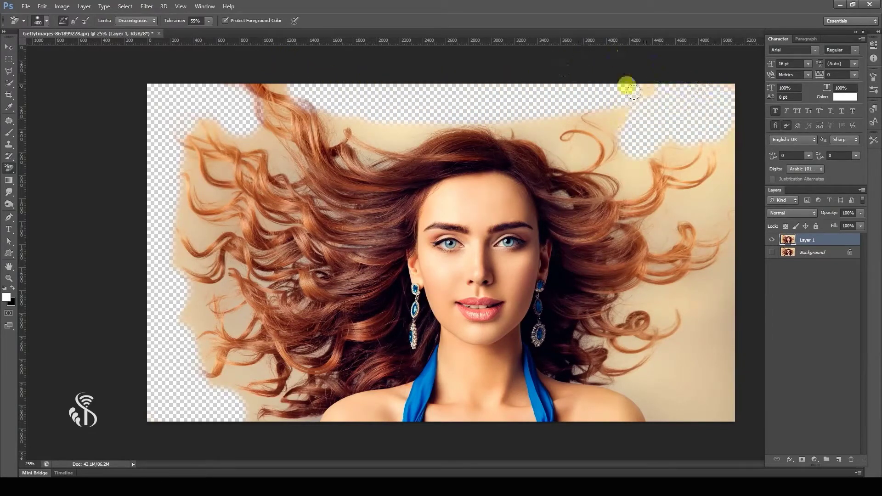
mouse_move(680, 101)
left_mouse_down()
mouse_move(622, 63)
mouse_move(616, 86)
mouse_move(625, 99)
mouse_move(716, 134)
mouse_move(705, 207)
mouse_move(722, 223)
mouse_move(701, 308)
mouse_move(682, 285)
mouse_move(709, 381)
mouse_move(674, 354)
mouse_move(651, 381)
mouse_move(700, 389)
left_mouse_up()
mouse_move(697, 279)
left_mouse_down()
mouse_move(650, 288)
mouse_move(674, 302)
mouse_move(653, 338)
mouse_move(655, 363)
mouse_move(693, 316)
mouse_move(715, 238)
mouse_move(694, 197)
mouse_move(657, 199)
mouse_move(686, 170)
mouse_move(698, 178)
mouse_move(703, 142)
mouse_move(675, 125)
mouse_move(619, 155)
mouse_move(570, 120)
mouse_move(565, 138)
mouse_move(550, 127)
mouse_move(595, 163)
mouse_move(585, 186)
mouse_move(597, 258)
mouse_move(560, 156)
left_mouse_up()
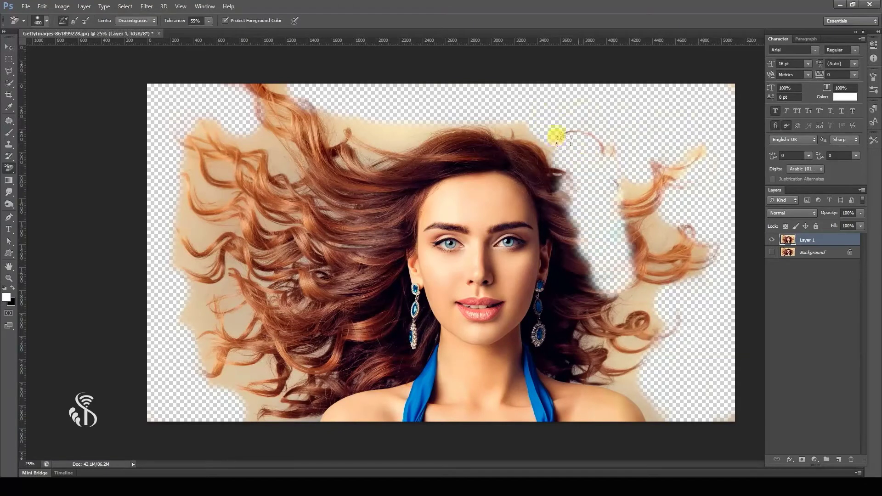
left_click_drag(618, 163, 614, 175)
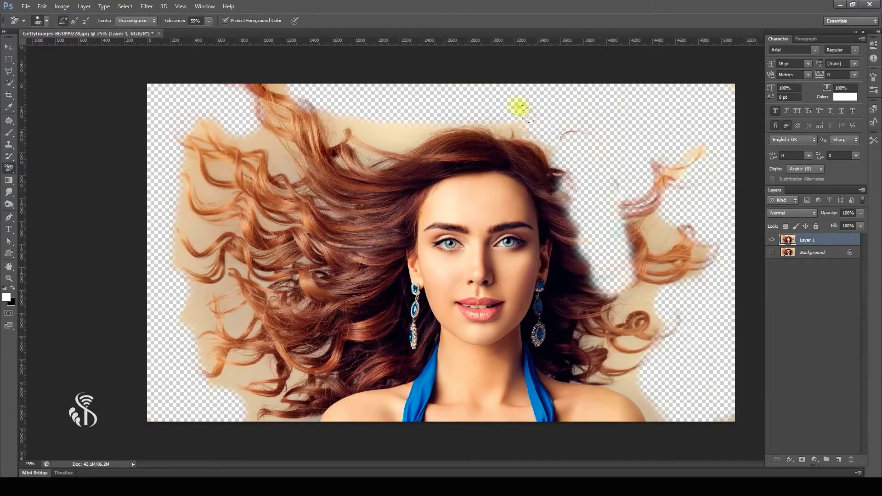
mouse_move(444, 102)
left_mouse_down()
mouse_move(388, 110)
mouse_move(327, 94)
mouse_move(252, 52)
mouse_move(232, 112)
mouse_move(264, 142)
mouse_move(216, 116)
mouse_move(169, 126)
mouse_move(162, 204)
mouse_move(179, 226)
mouse_move(365, 311)
mouse_move(264, 315)
mouse_move(263, 287)
mouse_move(202, 157)
mouse_move(260, 119)
mouse_move(239, 84)
left_mouse_up()
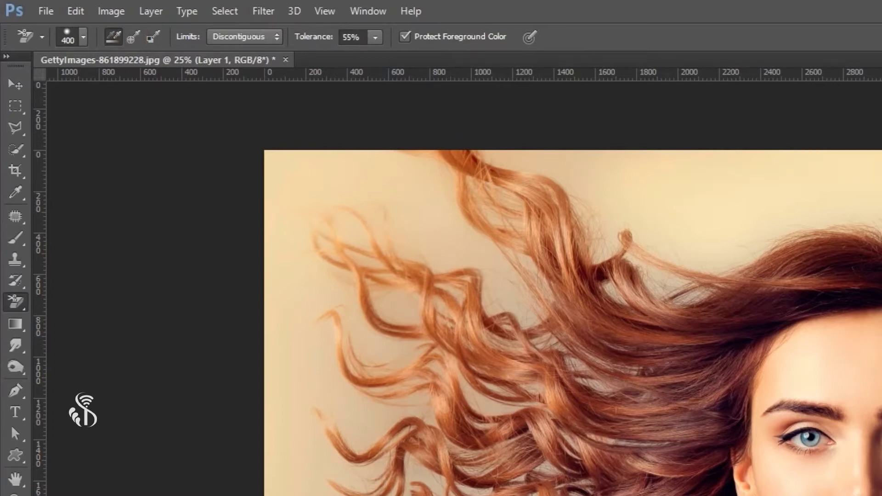
- Set the eraser's sampling to Once and try erasing the backdrop around and between the hair strands on all sides
left_click(134, 37)
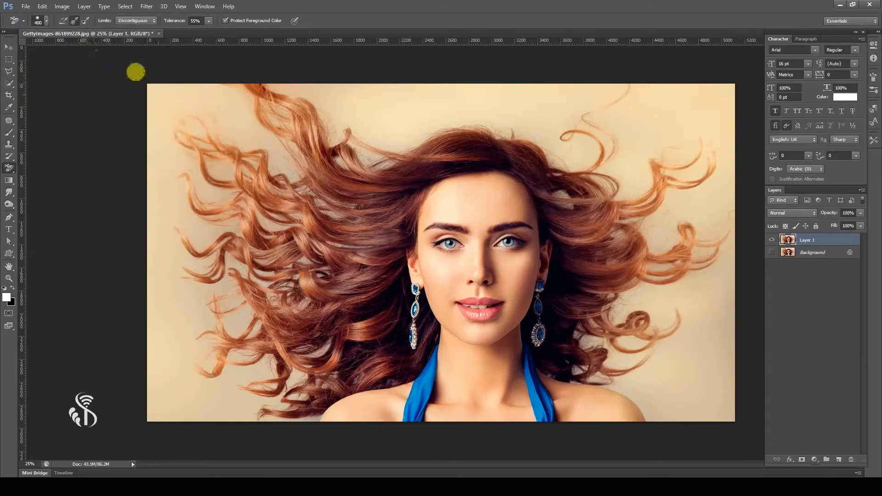
left_click(158, 95)
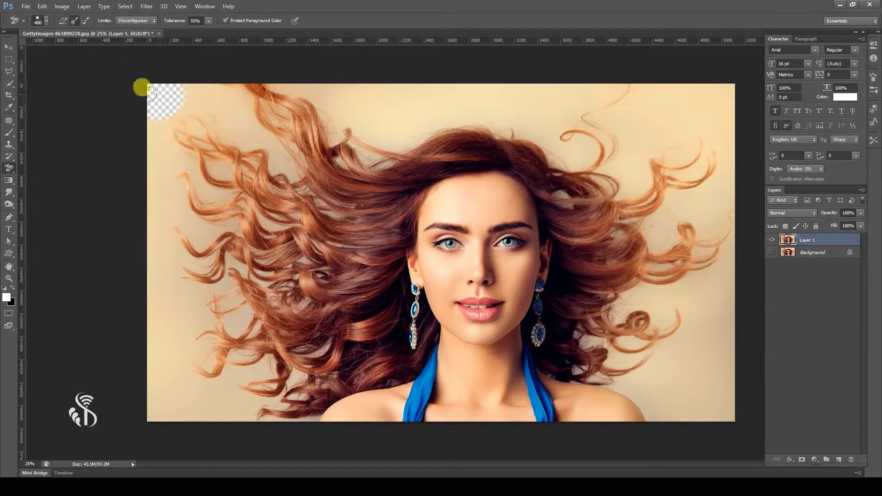
mouse_move(157, 82)
left_mouse_down()
mouse_move(187, 81)
mouse_move(103, 100)
mouse_move(127, 130)
mouse_move(157, 235)
mouse_move(147, 225)
mouse_move(178, 284)
mouse_move(244, 268)
mouse_move(202, 374)
mouse_move(147, 366)
mouse_move(202, 393)
mouse_move(236, 393)
left_mouse_up()
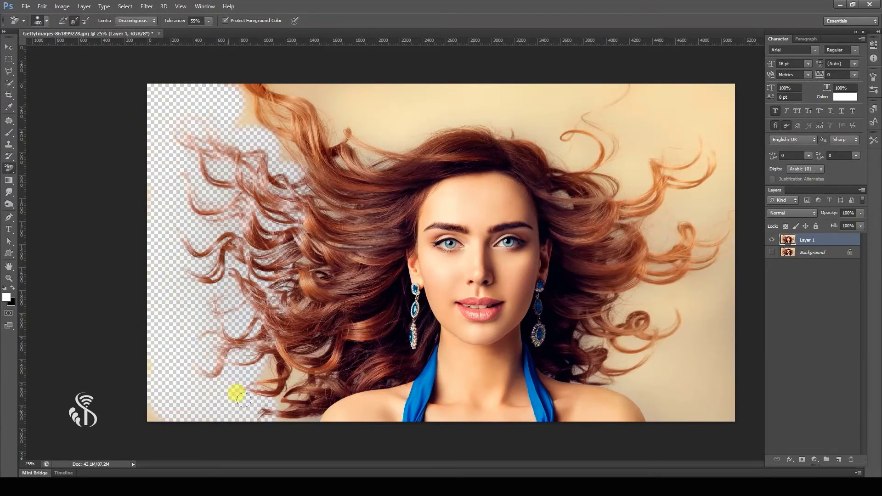
mouse_move(151, 251)
left_mouse_down()
mouse_move(210, 104)
mouse_move(365, 83)
left_mouse_up()
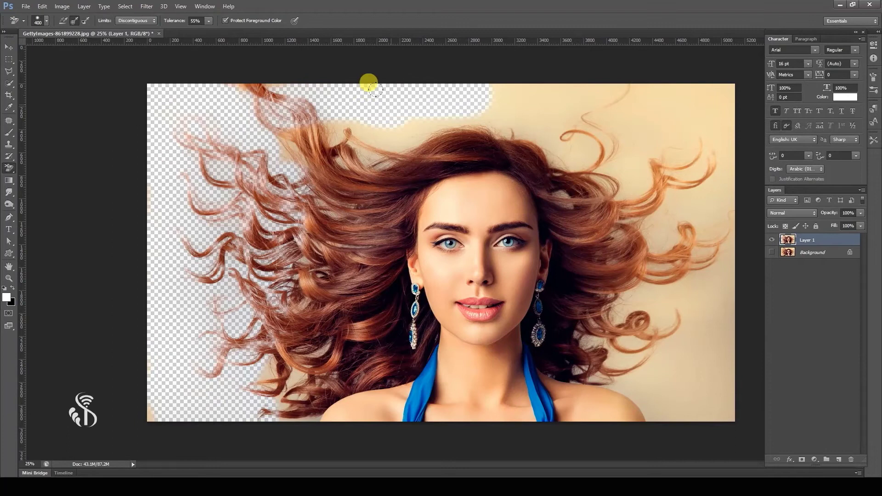
mouse_move(474, 77)
left_mouse_down()
mouse_move(645, 72)
mouse_move(601, 110)
mouse_move(668, 97)
mouse_move(630, 144)
mouse_move(683, 109)
mouse_move(708, 200)
mouse_move(668, 183)
mouse_move(645, 209)
mouse_move(666, 211)
mouse_move(708, 319)
mouse_move(643, 282)
mouse_move(629, 298)
mouse_move(609, 390)
mouse_move(592, 352)
mouse_move(694, 376)
mouse_move(710, 401)
left_mouse_up()
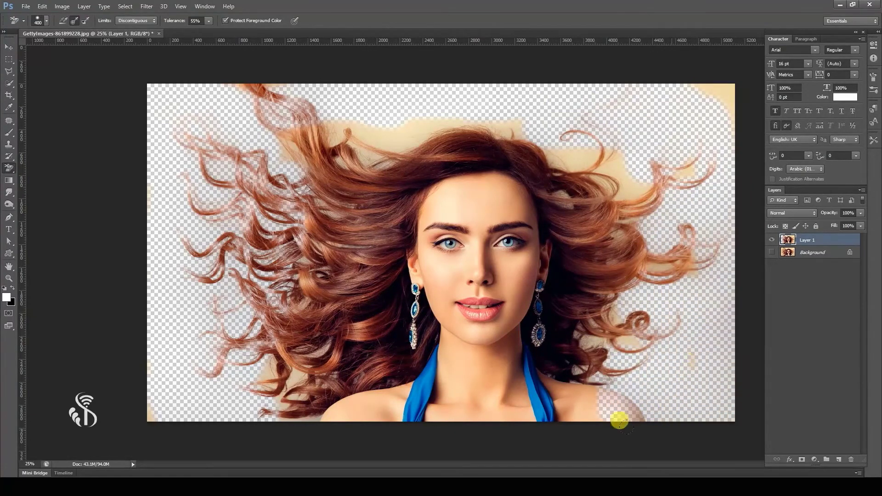
mouse_move(597, 126)
left_mouse_down()
mouse_move(564, 132)
mouse_move(469, 96)
mouse_move(305, 126)
mouse_move(315, 253)
mouse_move(262, 187)
mouse_move(309, 334)
mouse_move(233, 360)
mouse_move(256, 108)
mouse_move(328, 141)
left_mouse_up()
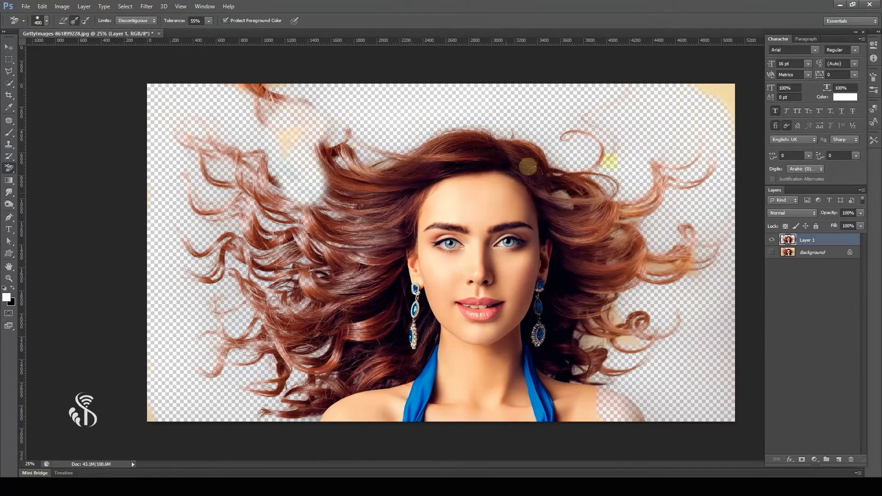
- Replace the erased layer with a fresh duplicate of the Background layer, and hide the Background layer
left_click(825, 243)
key("Delete")
key("ctrl+j")
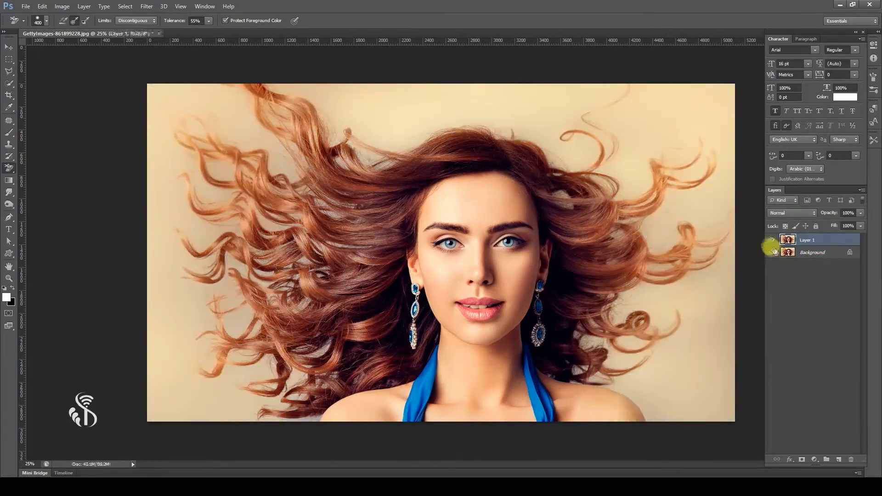
left_click(772, 252)
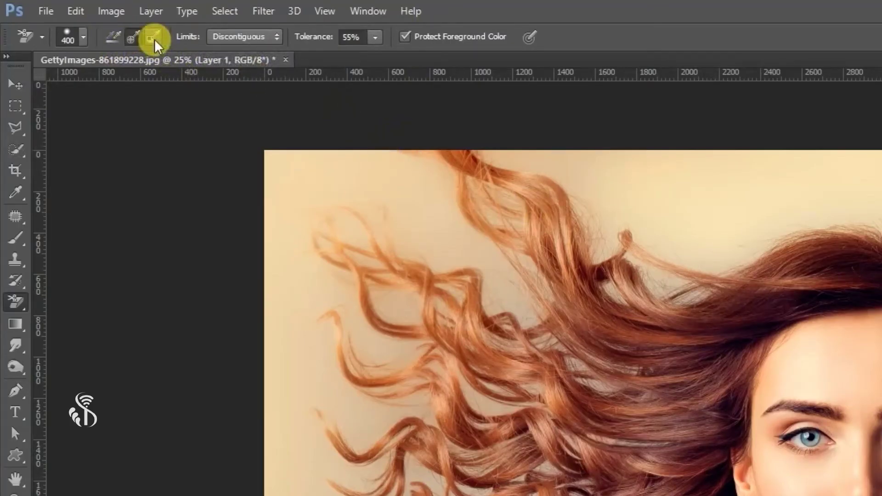
- Set the eraser's sampling to Background Swatch and sample the beige backdrop beside the hair as the background color
left_click(154, 40)
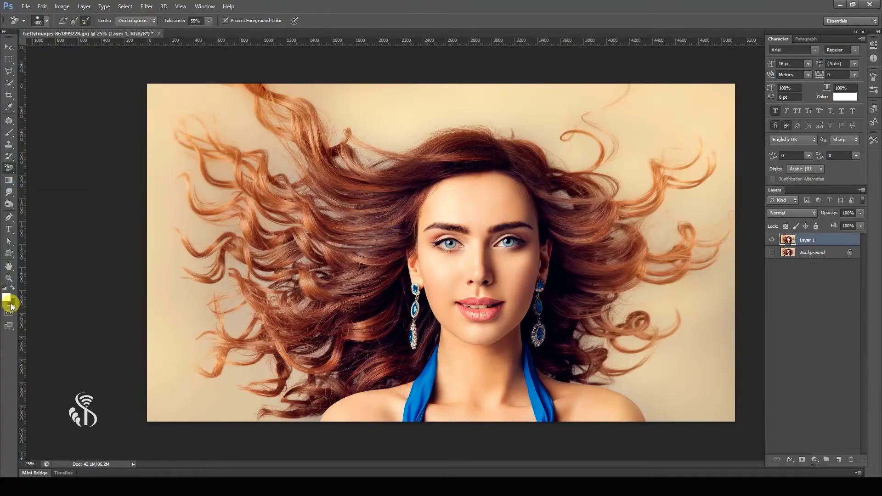
left_click(11, 304)
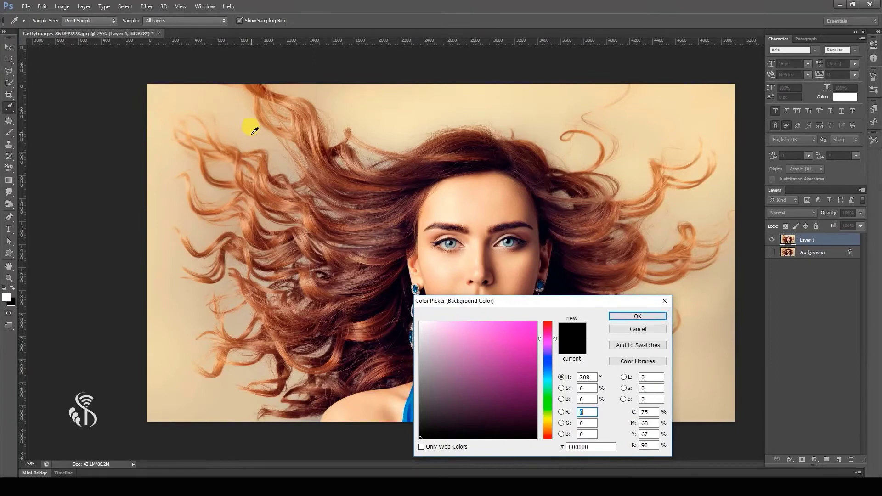
left_click(255, 131)
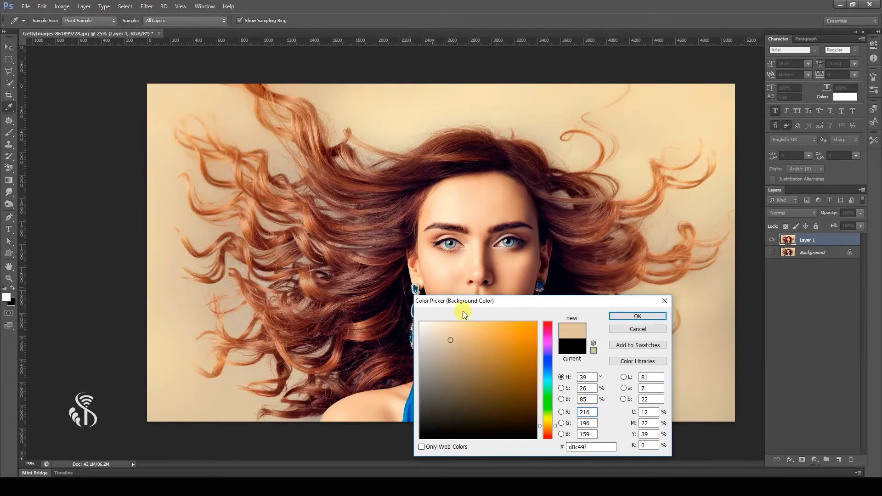
left_click(638, 316)
left_click(13, 304)
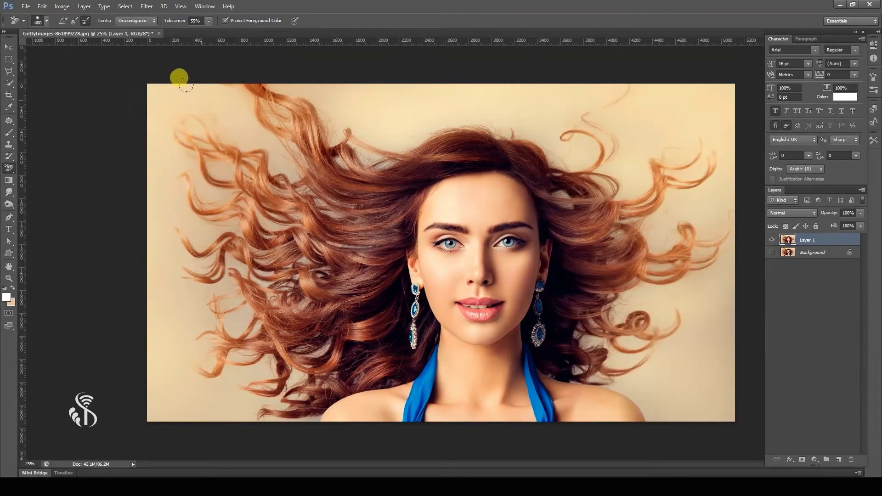
- Erase the backdrop across the top of the photo, and set the eraser's tolerance to 17%
mouse_move(179, 78)
left_mouse_down()
mouse_move(137, 78)
mouse_move(175, 85)
mouse_move(205, 120)
mouse_move(151, 138)
mouse_move(209, 114)
mouse_move(214, 61)
mouse_move(301, 59)
mouse_move(331, 86)
mouse_move(321, 90)
mouse_move(324, 107)
mouse_move(460, 70)
mouse_move(371, 76)
mouse_move(541, 73)
mouse_move(353, 108)
left_mouse_up()
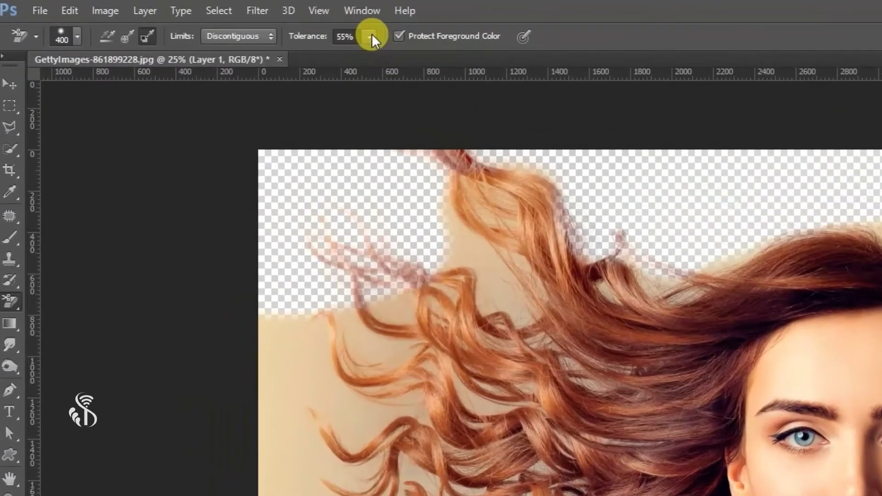
left_click(209, 20)
left_click_drag(338, 59, 342, 57)
mouse_move(260, 305)
left_mouse_down()
mouse_move(354, 327)
mouse_move(389, 301)
left_mouse_up()
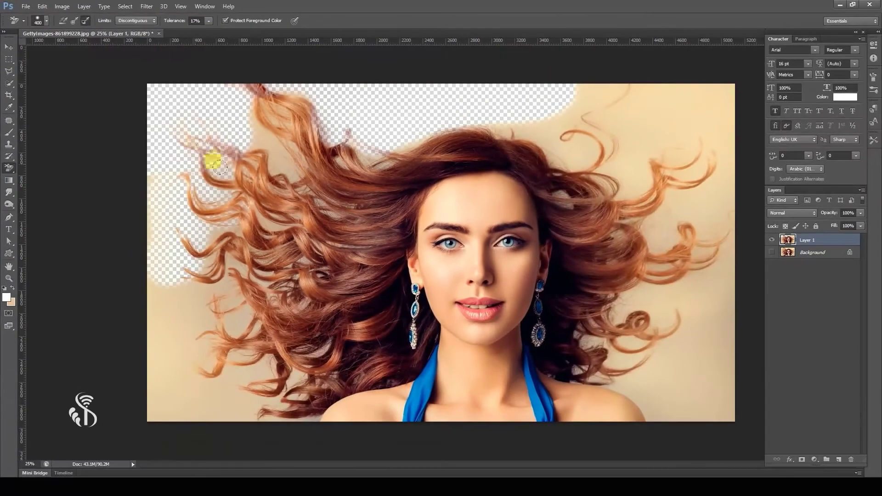
- Try erasing the rest of the backdrop around the hair on both sides at 17% tolerance
mouse_move(219, 166)
left_mouse_down()
mouse_move(225, 129)
mouse_move(247, 157)
mouse_move(229, 161)
mouse_move(206, 302)
mouse_move(244, 211)
mouse_move(239, 195)
mouse_move(205, 240)
mouse_move(127, 191)
mouse_move(158, 224)
mouse_move(149, 334)
mouse_move(166, 399)
mouse_move(220, 393)
mouse_move(198, 370)
mouse_move(168, 366)
left_mouse_up()
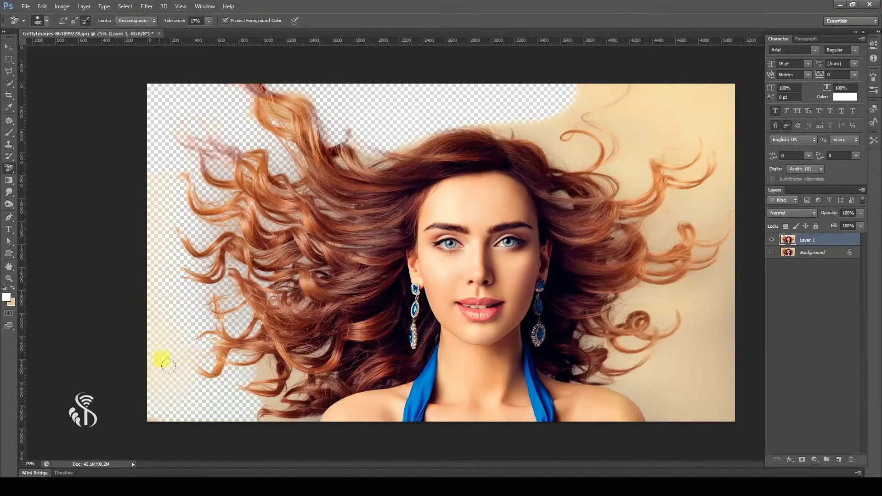
mouse_move(611, 359)
left_mouse_down()
mouse_move(703, 399)
mouse_move(724, 363)
mouse_move(703, 345)
mouse_move(690, 358)
mouse_move(728, 114)
mouse_move(698, 229)
mouse_move(608, 89)
mouse_move(625, 73)
mouse_move(544, 88)
mouse_move(630, 143)
mouse_move(597, 132)
mouse_move(703, 99)
mouse_move(533, 114)
mouse_move(672, 209)
mouse_move(638, 322)
mouse_move(624, 313)
mouse_move(665, 338)
mouse_move(635, 307)
mouse_move(641, 379)
mouse_move(657, 415)
left_mouse_up()
left_click_drag(664, 61, 438, 117)
left_click_drag(708, 101, 179, 61)
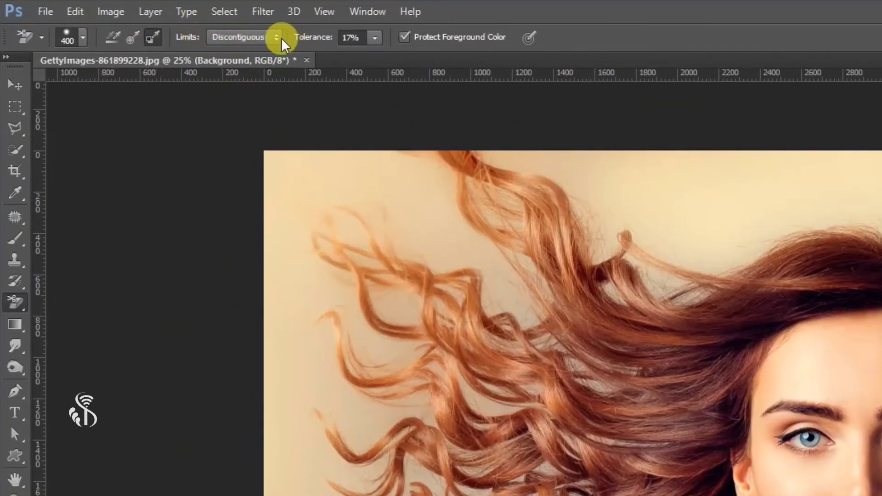
- Choose Discontiguous as the Background Eraser's limits, and make Layer 1 the active layer
left_click(276, 38)
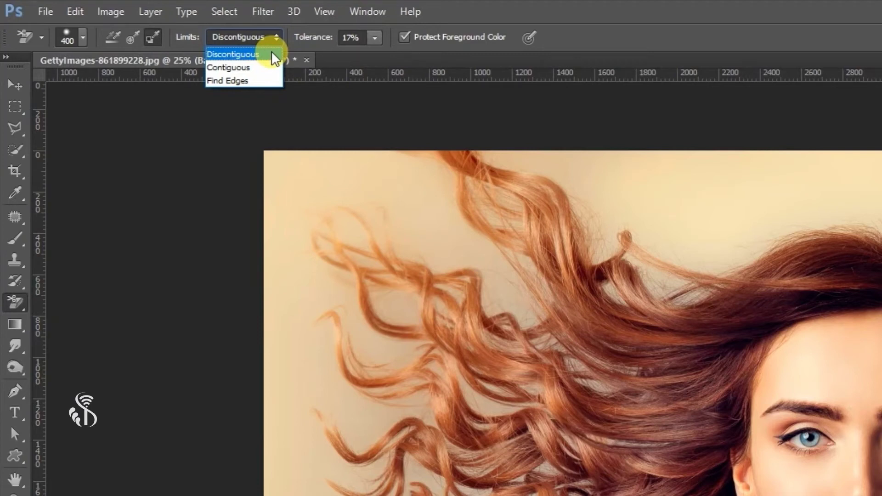
left_click(275, 57)
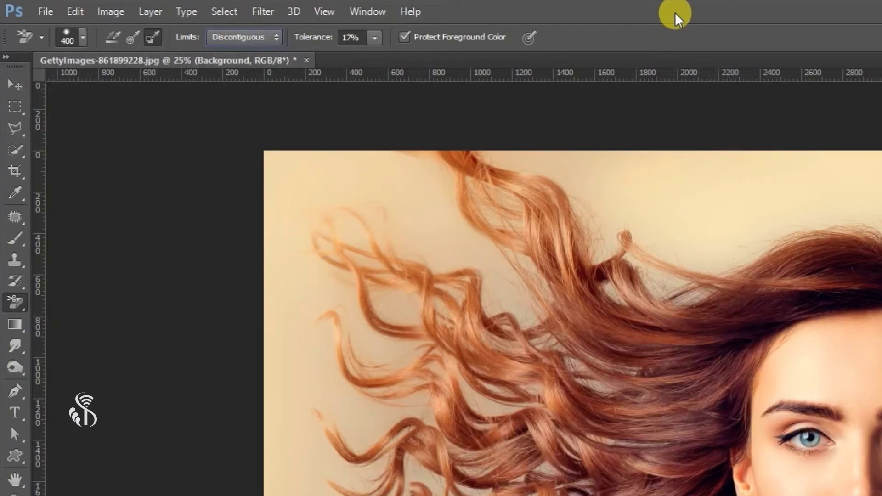
left_click(276, 37)
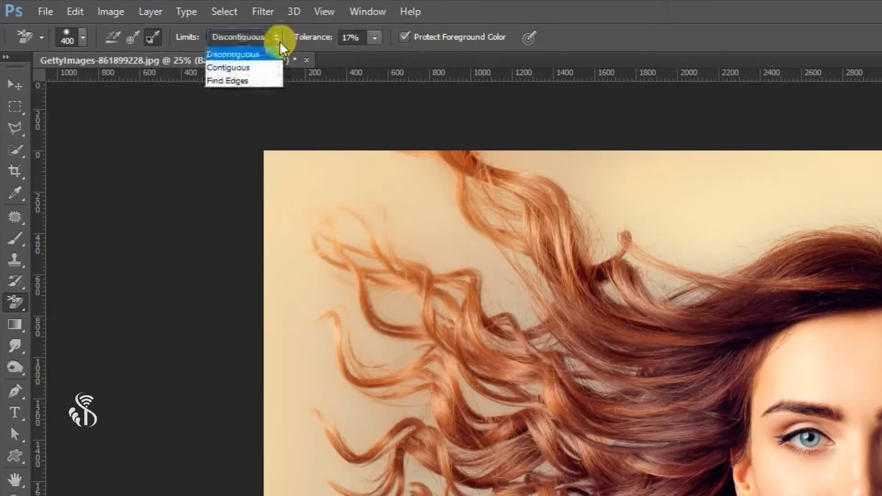
left_click(278, 56)
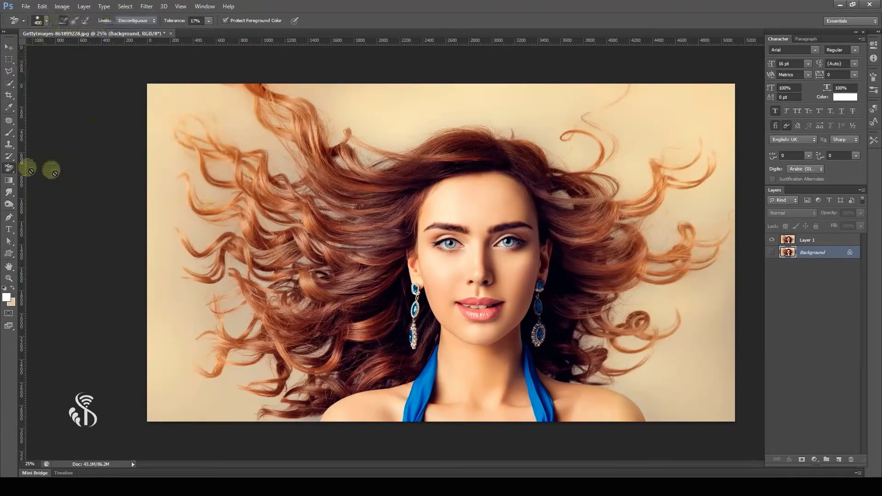
left_click(802, 242)
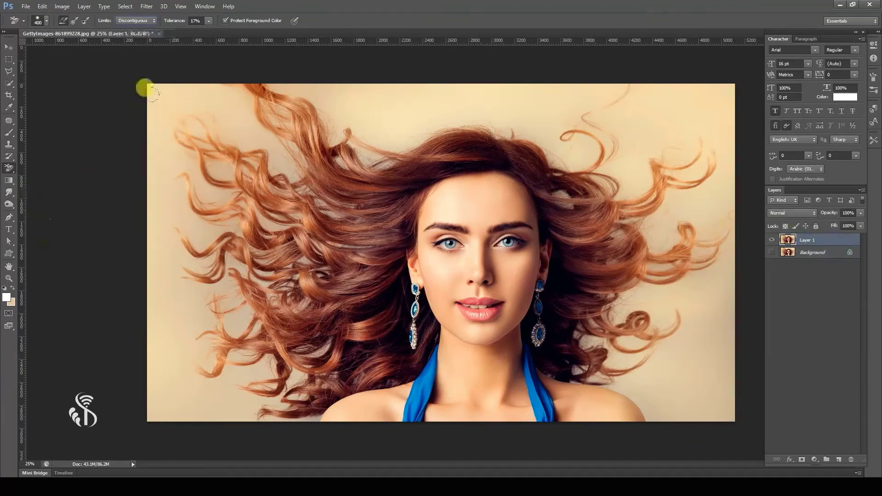
- Try erasing the left backdrop and over the nearby curls with Continuous sampling, and undo the erasing
mouse_move(136, 71)
left_mouse_down()
mouse_move(157, 73)
mouse_move(123, 79)
mouse_move(120, 97)
mouse_move(135, 153)
mouse_move(141, 143)
mouse_move(153, 150)
mouse_move(130, 178)
mouse_move(174, 209)
mouse_move(154, 204)
mouse_move(151, 246)
mouse_move(158, 265)
mouse_move(161, 248)
mouse_move(168, 266)
mouse_move(163, 348)
mouse_move(141, 314)
mouse_move(139, 277)
mouse_move(167, 395)
left_mouse_up()
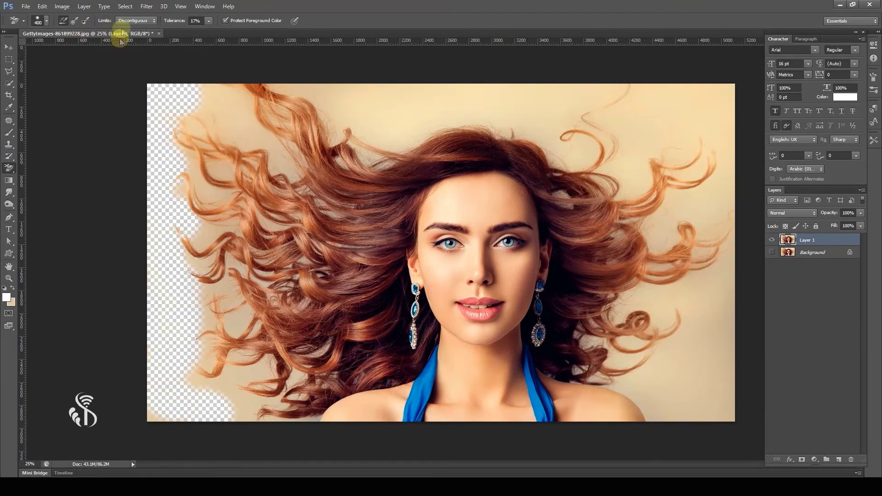
left_click(214, 94)
mouse_move(214, 94)
left_mouse_down()
mouse_move(187, 84)
mouse_move(172, 111)
mouse_move(160, 110)
mouse_move(237, 124)
mouse_move(218, 119)
mouse_move(248, 133)
mouse_move(272, 169)
left_mouse_up()
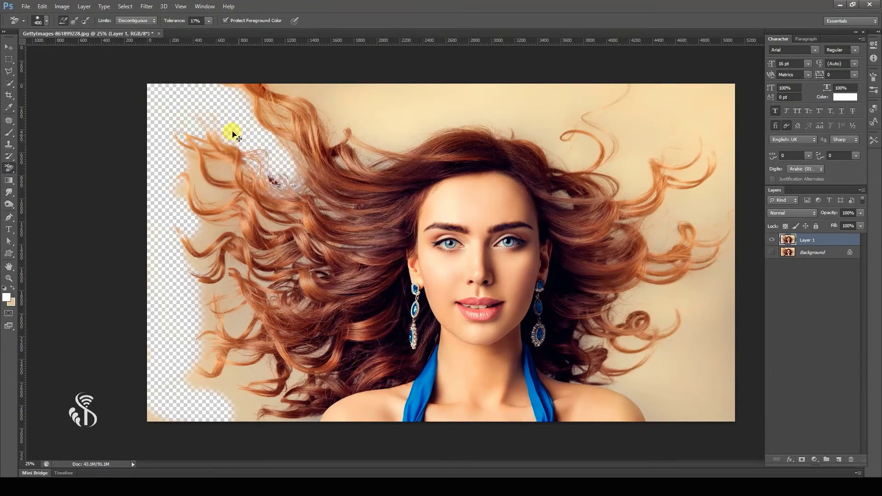
key("ctrl+z")
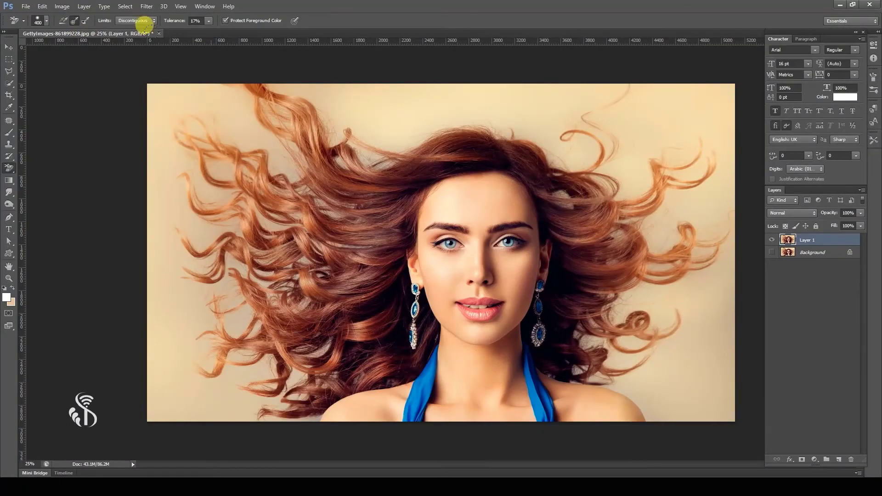
- Erase the backdrop along the left side with Once sampling, and set the eraser's limits to Contiguous
mouse_move(175, 81)
left_mouse_down()
mouse_move(150, 92)
mouse_move(147, 190)
mouse_move(175, 212)
mouse_move(152, 217)
mouse_move(144, 313)
mouse_move(170, 291)
mouse_move(140, 373)
mouse_move(209, 394)
mouse_move(145, 383)
left_mouse_up()
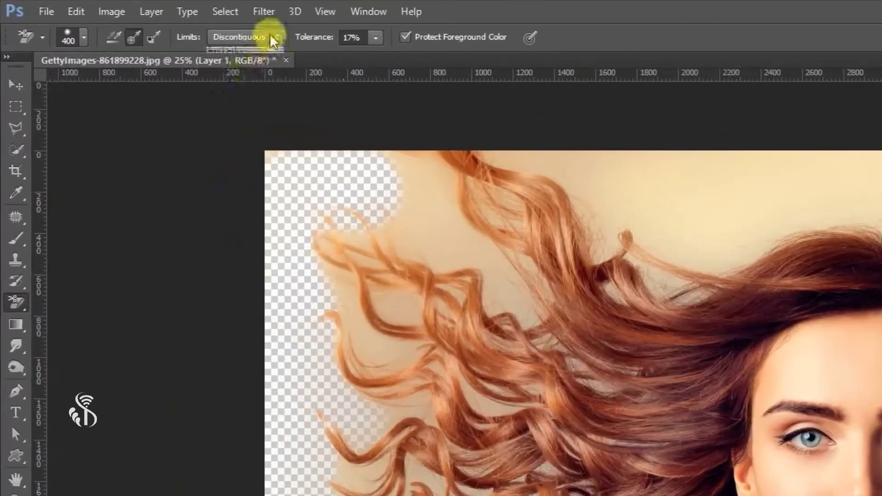
left_click(143, 20)
left_click(133, 44)
left_click(255, 36)
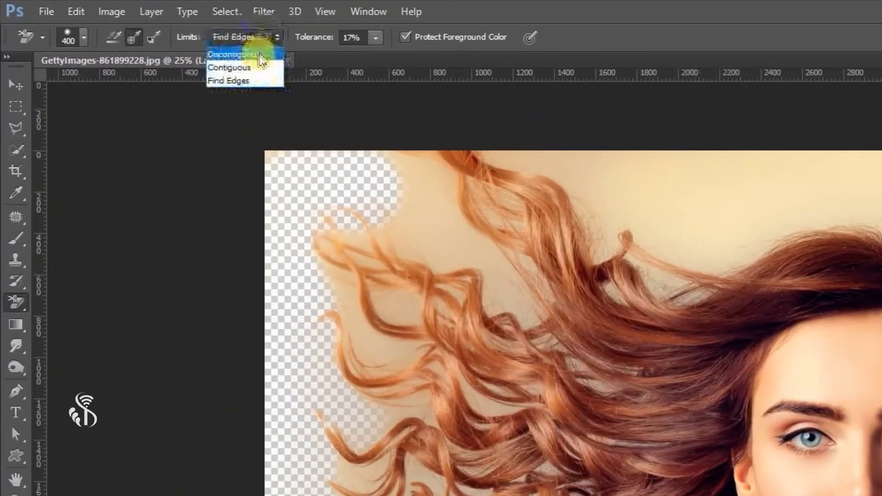
left_click(255, 68)
- Erase the backdrop above the woman's head and around the upper-right curls with Contiguous limits
mouse_move(443, 135)
left_mouse_down()
mouse_move(478, 116)
mouse_move(345, 117)
mouse_move(662, 109)
left_mouse_up()
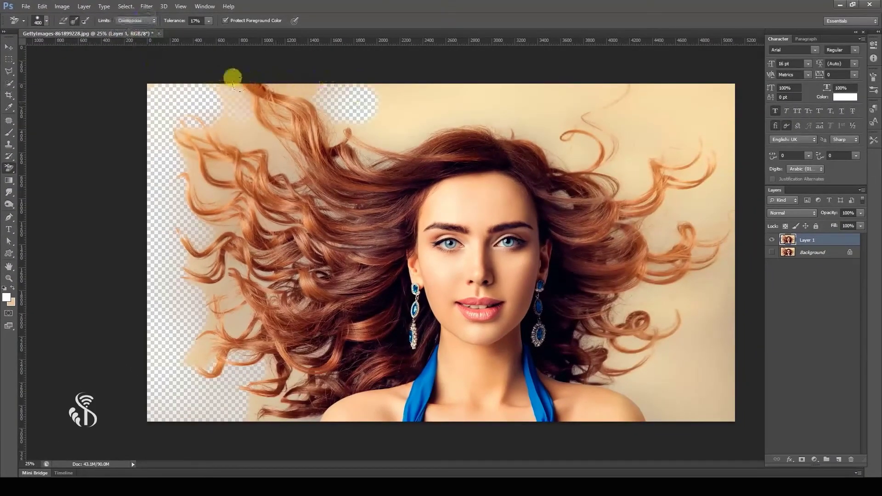
left_click_drag(444, 74, 565, 108)
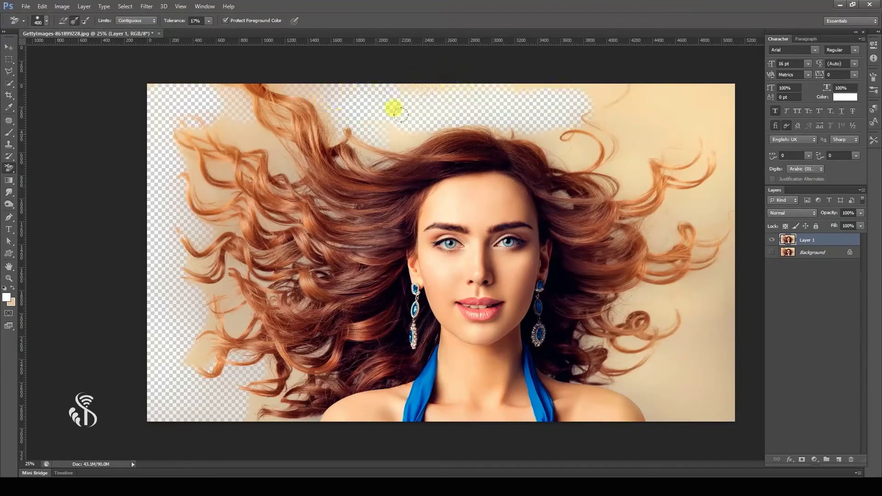
mouse_move(482, 61)
left_mouse_down()
mouse_move(588, 83)
mouse_move(652, 115)
mouse_move(721, 170)
left_mouse_up()
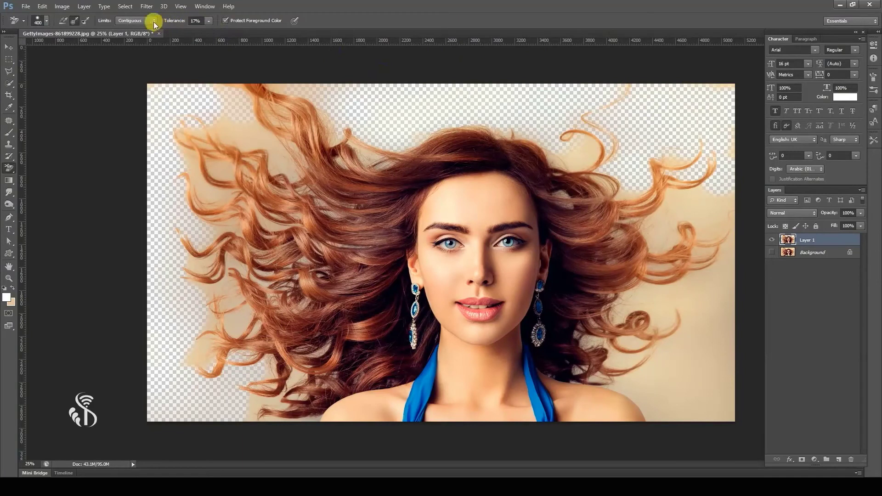
- Set the eraser's limits to Find Edges and erase the backdrop around the lower-right curls
left_click(153, 20)
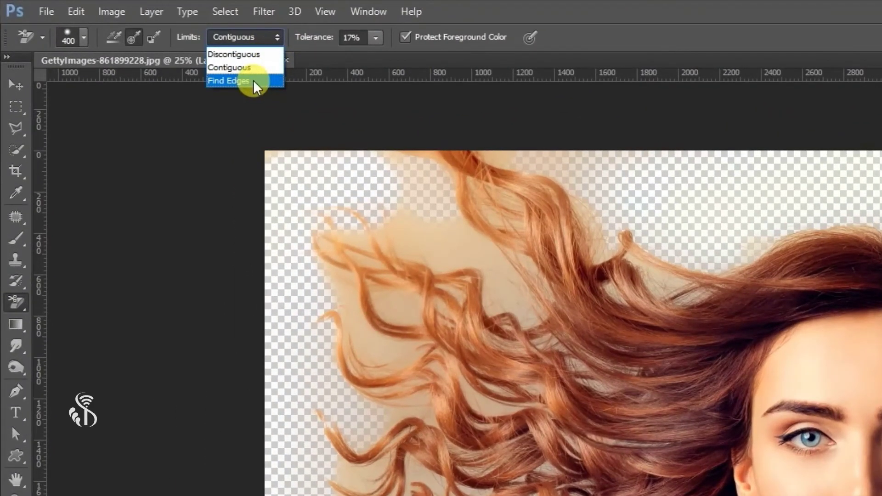
left_click(255, 85)
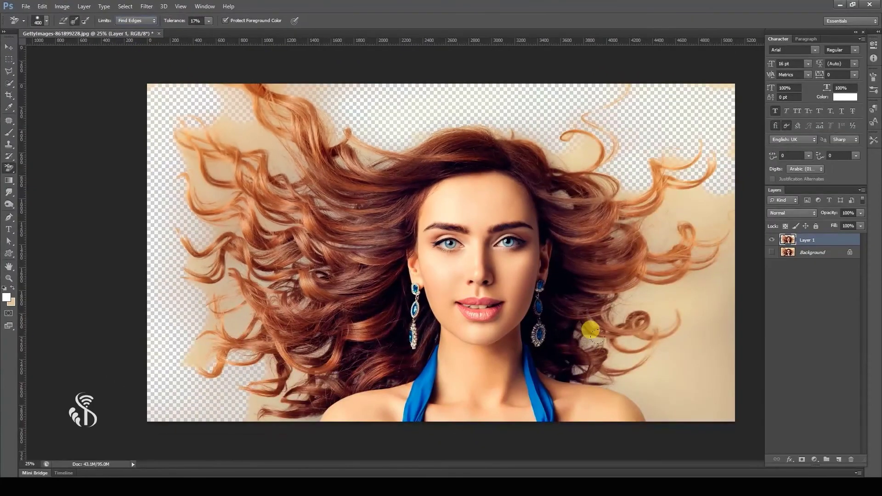
left_click_drag(611, 341, 631, 326)
mouse_move(644, 320)
left_mouse_down()
mouse_move(606, 295)
mouse_move(627, 273)
mouse_move(661, 298)
mouse_move(710, 244)
mouse_move(709, 318)
mouse_move(664, 355)
mouse_move(657, 383)
mouse_move(691, 399)
left_mouse_up()
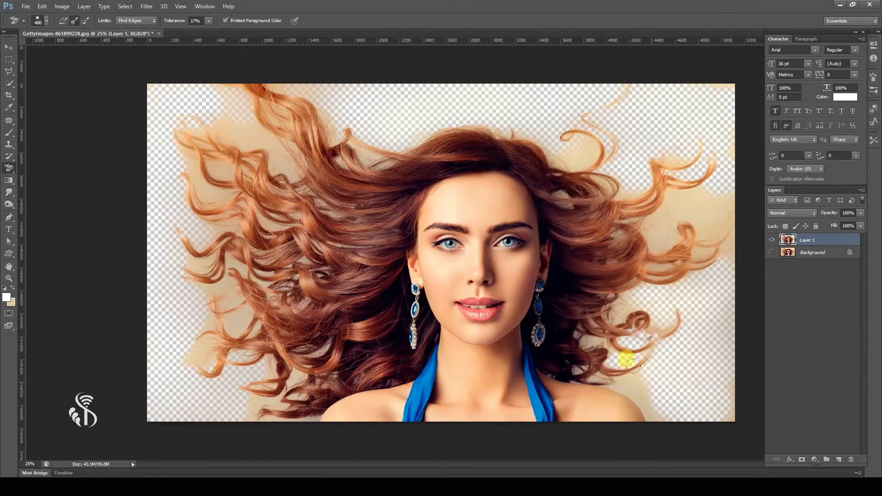
- Erase the remaining backdrop around the left curls, the right-hand curls and the strands at the top with Find Edges limits
left_click_drag(237, 120, 205, 118)
left_click_drag(253, 144, 232, 118)
left_click_drag(194, 164, 183, 150)
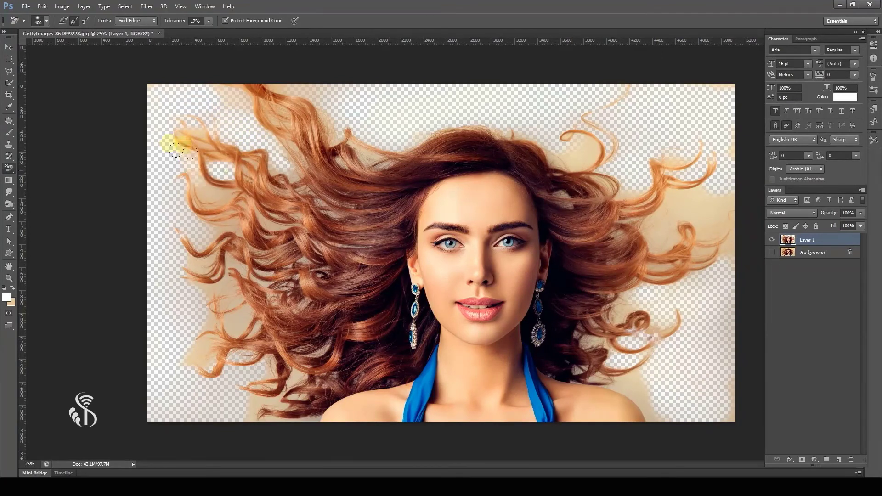
mouse_move(194, 180)
left_mouse_down()
mouse_move(214, 242)
mouse_move(220, 218)
mouse_move(209, 211)
mouse_move(200, 247)
mouse_move(188, 254)
mouse_move(191, 245)
mouse_move(214, 255)
mouse_move(206, 246)
mouse_move(231, 307)
mouse_move(193, 337)
left_mouse_up()
mouse_move(685, 206)
left_mouse_down()
mouse_move(679, 183)
mouse_move(662, 222)
mouse_move(700, 228)
mouse_move(641, 293)
mouse_move(643, 335)
mouse_move(616, 408)
mouse_move(621, 368)
left_mouse_up()
left_click_drag(565, 142, 558, 147)
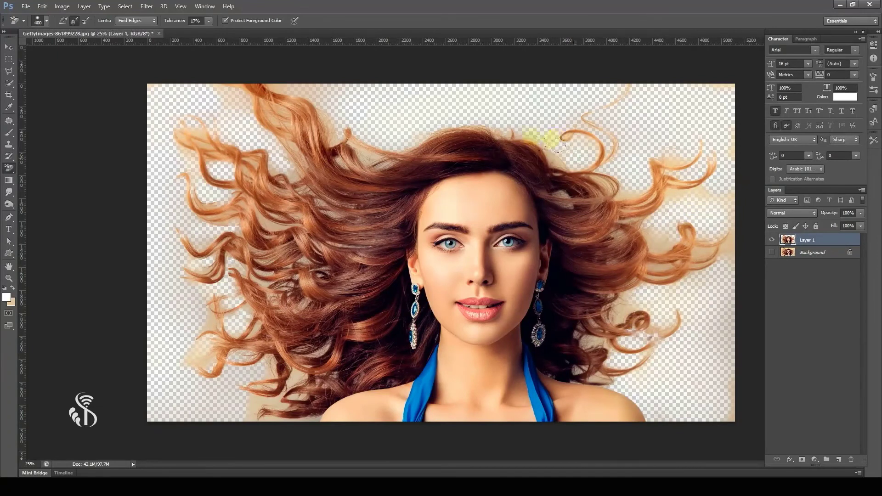
mouse_move(288, 86)
left_mouse_down()
mouse_move(222, 73)
mouse_move(217, 61)
mouse_move(294, 69)
mouse_move(306, 84)
mouse_move(289, 146)
left_mouse_up()
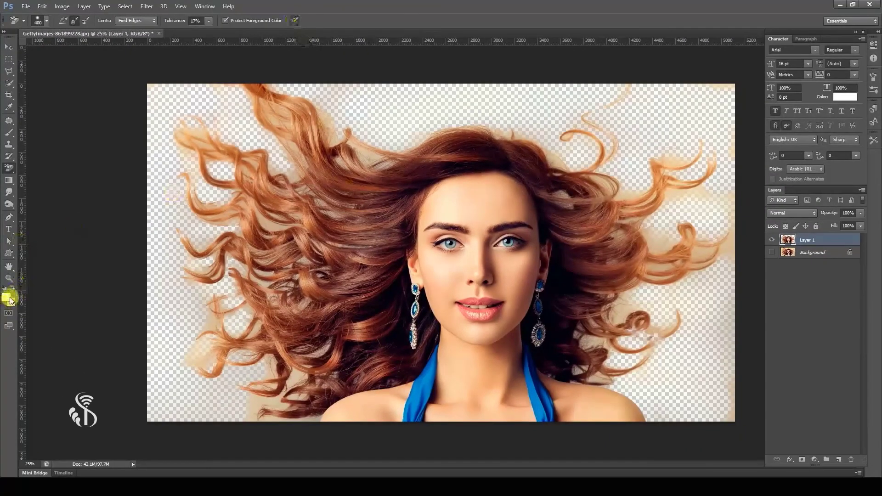
- Sample the orange-brown hair colour as the protected foreground colour and erase the backdrop around the right-hand curls
left_click(7, 297)
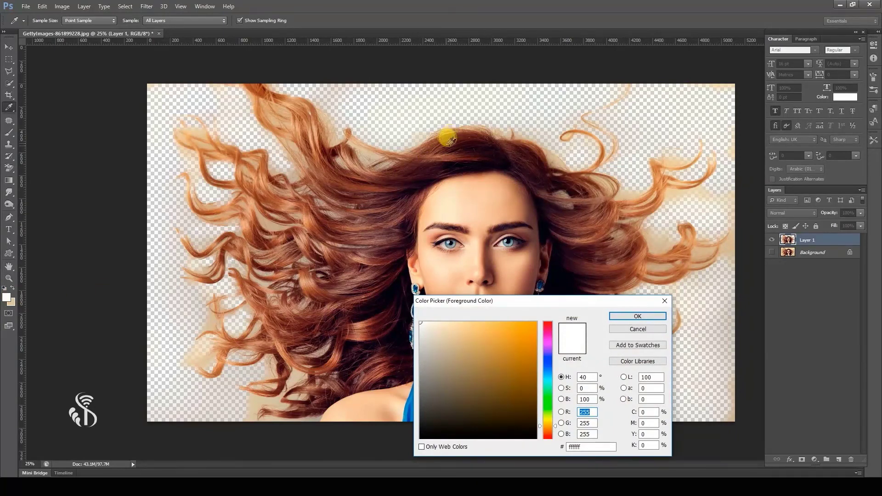
left_click(664, 257)
left_click(638, 316)
key("e")
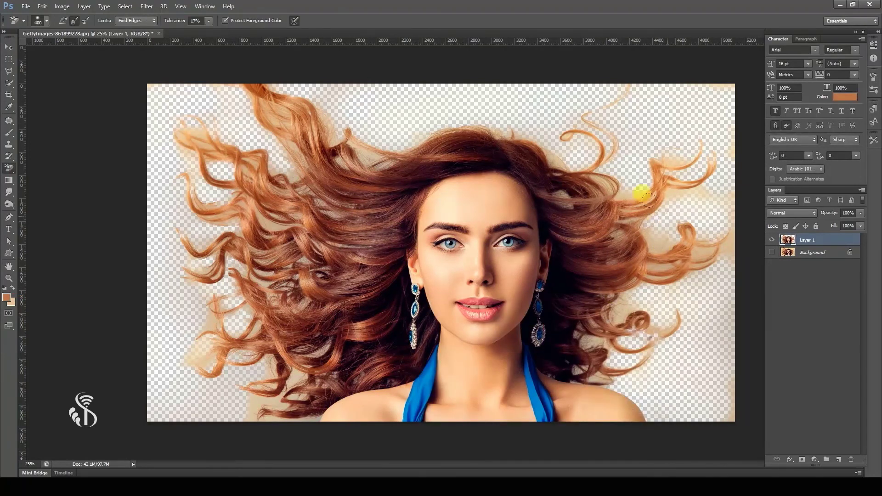
mouse_move(686, 169)
left_mouse_down()
mouse_move(669, 177)
mouse_move(657, 239)
mouse_move(644, 227)
mouse_move(653, 222)
mouse_move(671, 256)
mouse_move(697, 226)
left_mouse_up()
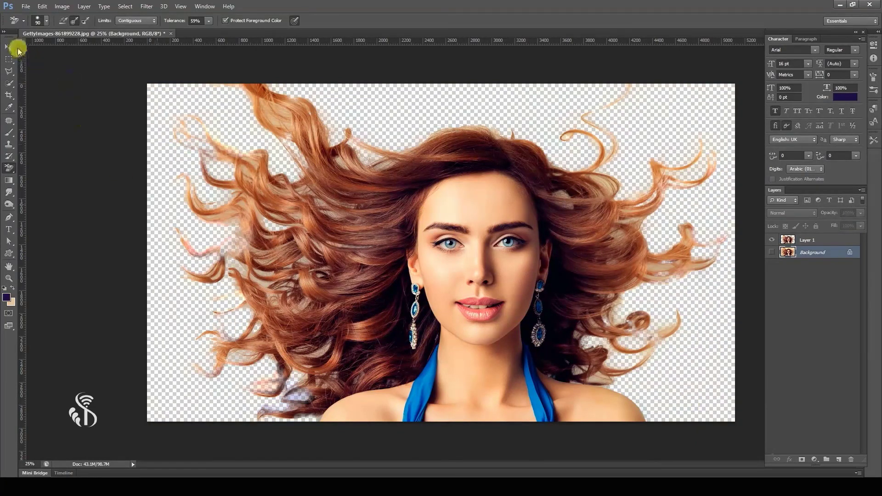
- Open the flower-field landscape image Sceanry.jpg
left_click(9, 47)
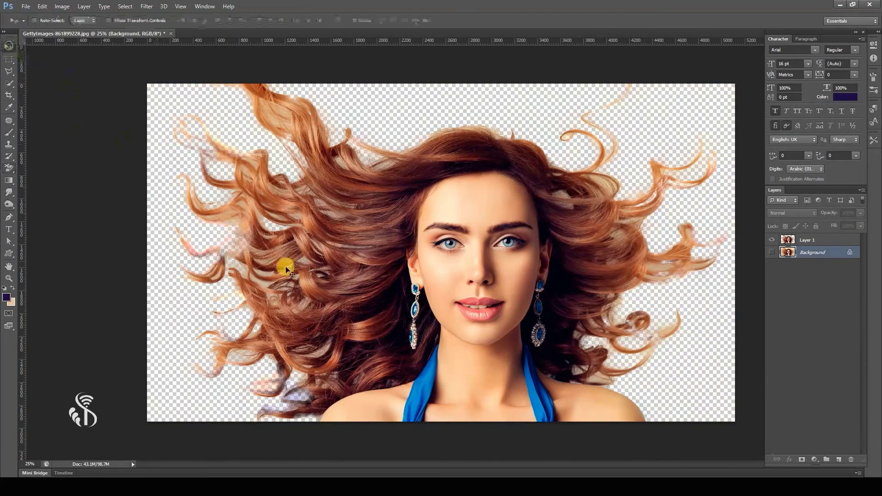
left_click(26, 6)
left_click(37, 27)
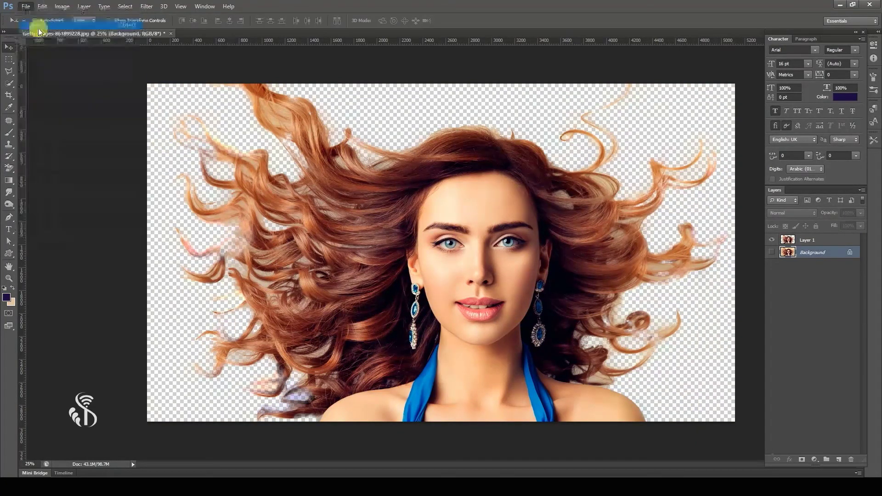
left_click(449, 316)
key("ctrl+v")
left_click(672, 316)
left_click(547, 152)
left_click(684, 329)
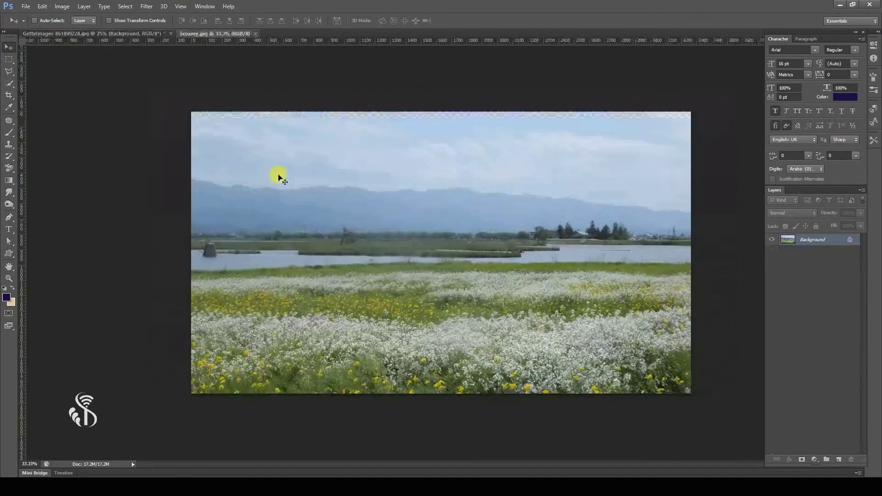
- Copy the entire landscape image and paste it into the woman's portrait beneath Layer 1
key("ctrl+a")
key("ctrl+c")
left_click(118, 33)
key("ctrl+v")
left_click(479, 211)
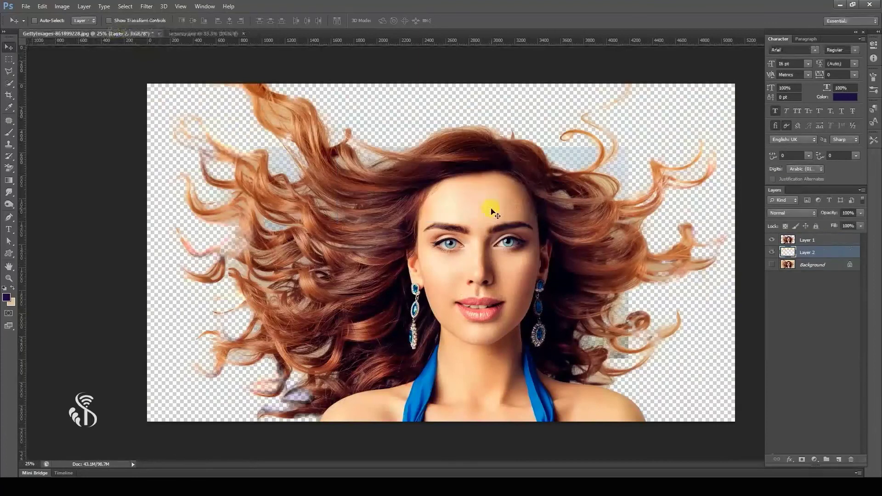
- Scale the pasted landscape layer up to fill the whole canvas behind the woman
key("ctrl+t")
left_click_drag(620, 144, 751, 78)
key("Return")
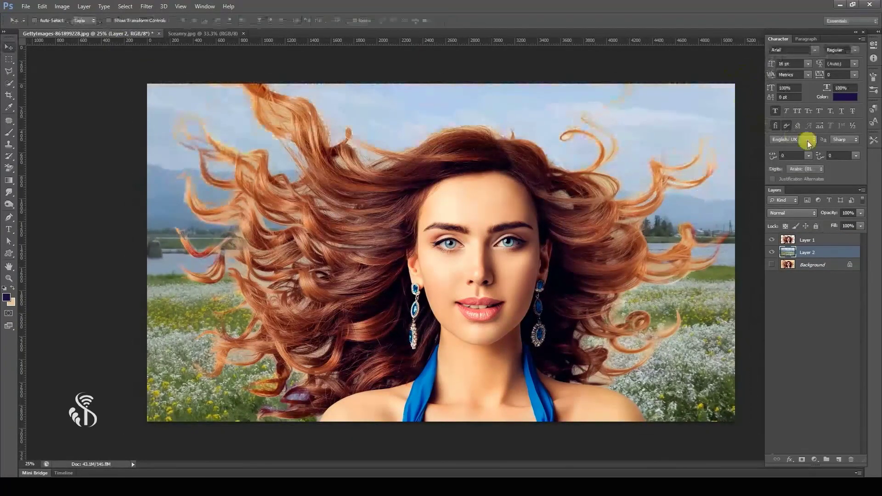
- Toggle the visibility of the Background layer and Layer 1 to compare the cutout with the original portrait
left_click(772, 264)
left_click(772, 241)
left_click(772, 241)
left_click(772, 240)
left_click(772, 241)
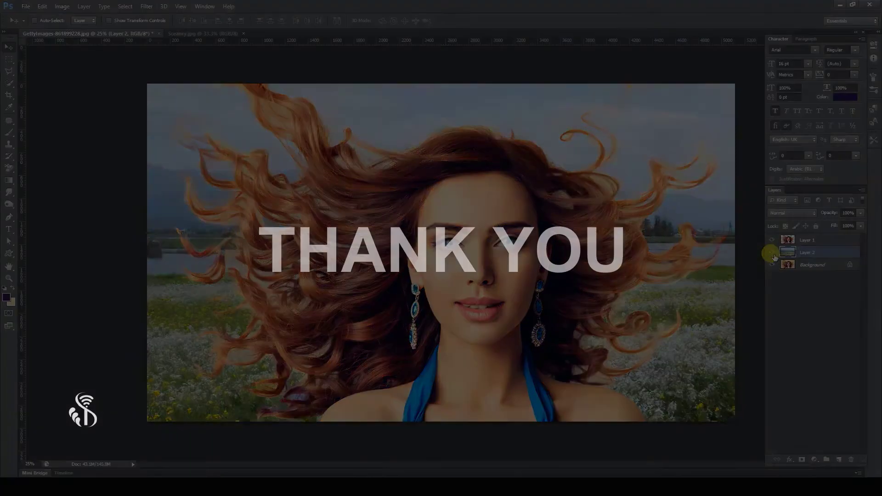